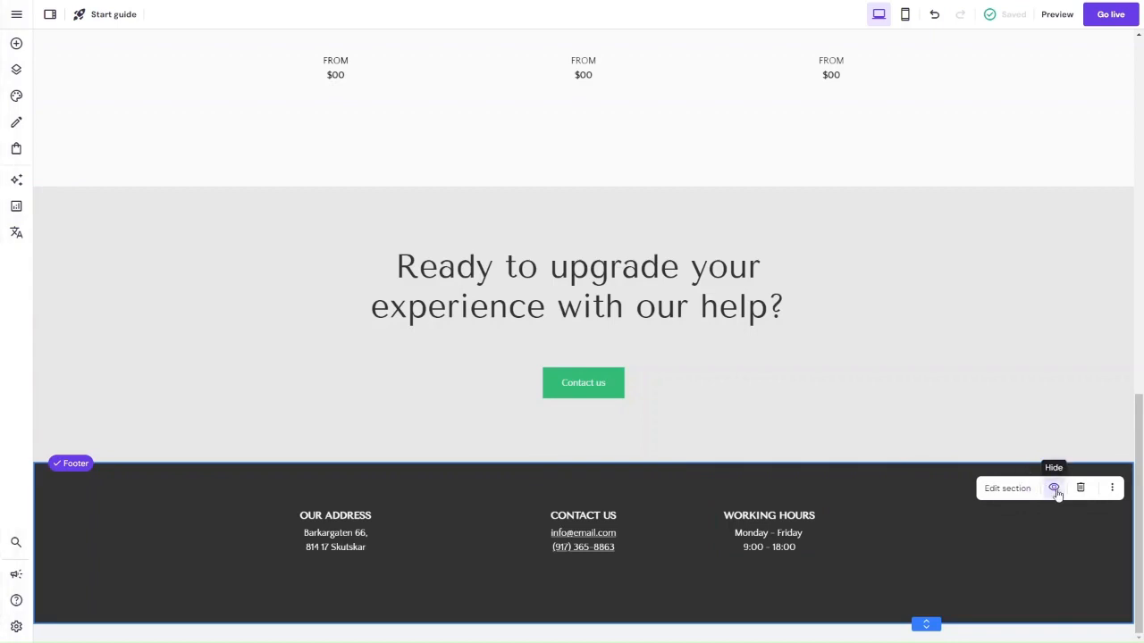
Open the site's About page for editing and select its footer section.
click(1055, 491)
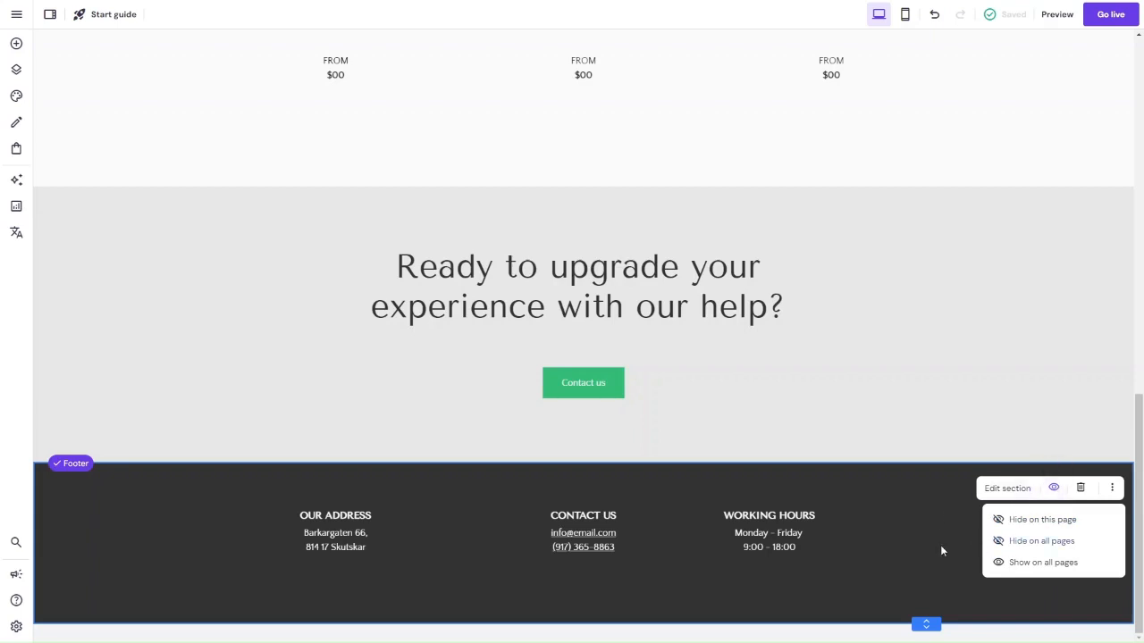
scroll(906, 572, up, 10)
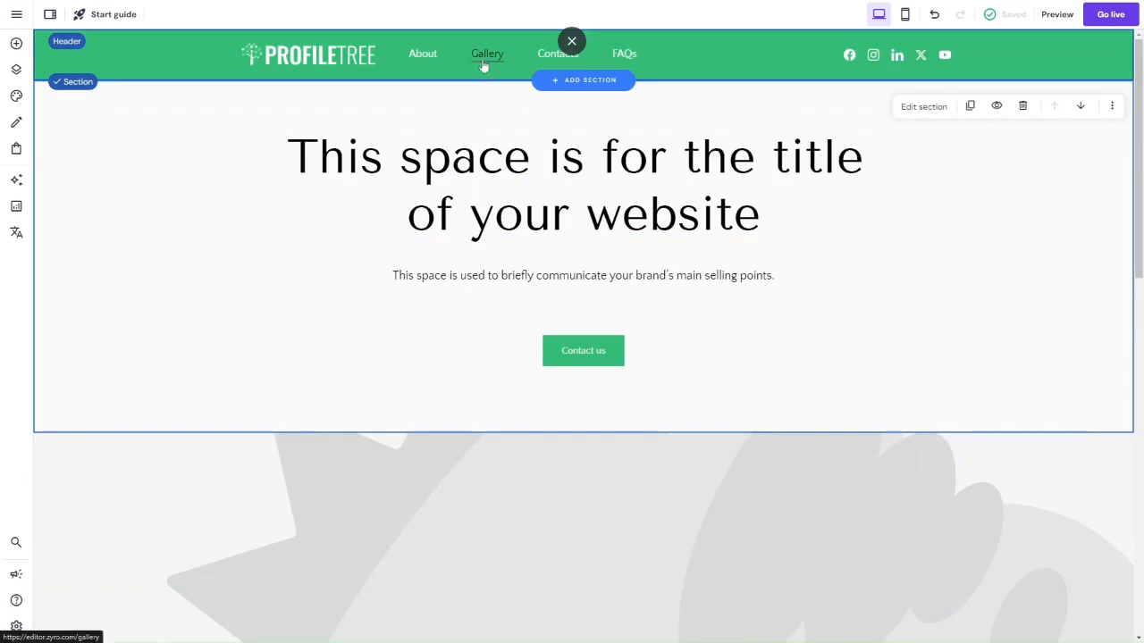
click(422, 54)
scroll(497, 218, down, 15)
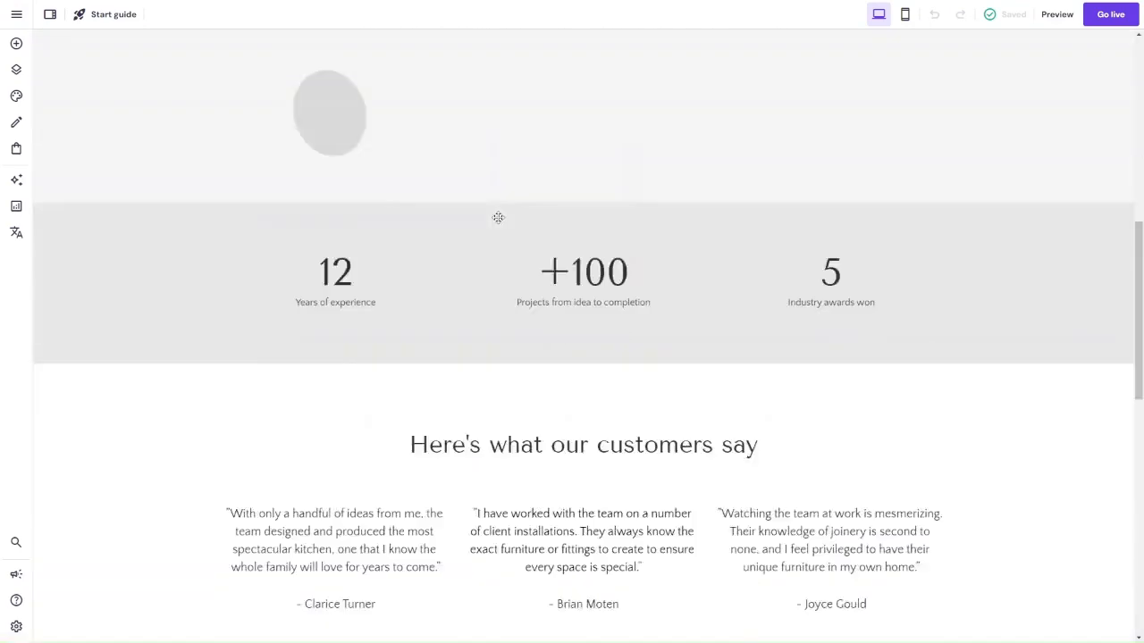
click(961, 530)
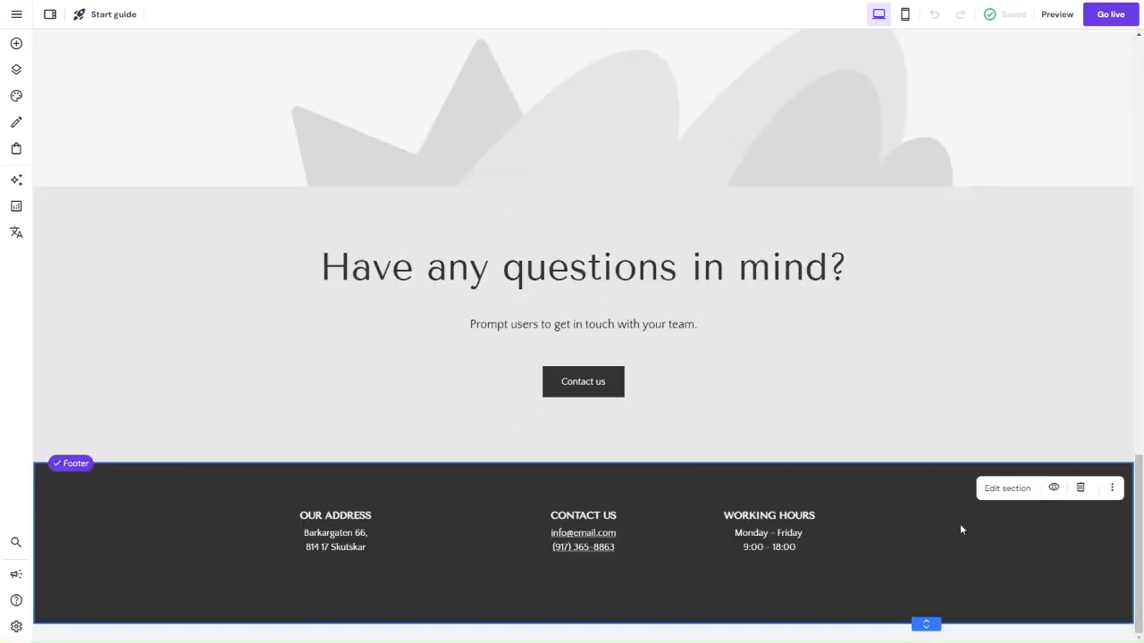
Hide the footer on the About page only, keeping it shown on the other pages.
click(1053, 488)
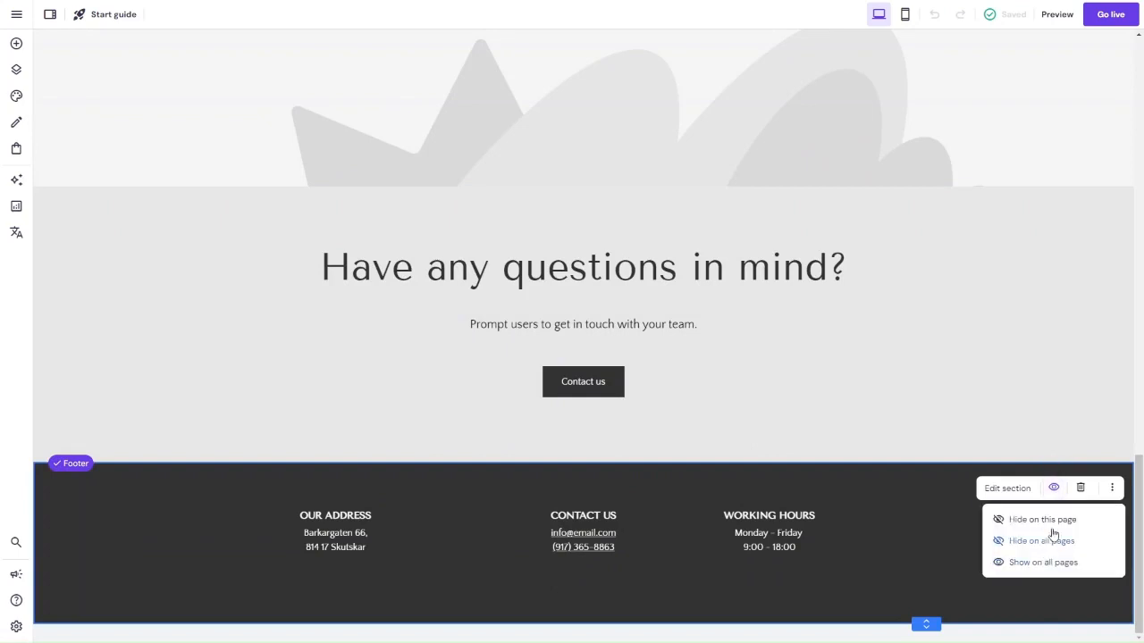
click(1046, 562)
click(1043, 521)
Preview the site, check the footer area on the About page and the home page, and return to the editor.
scroll(836, 336, up, 3)
right_click(835, 332)
click(1057, 14)
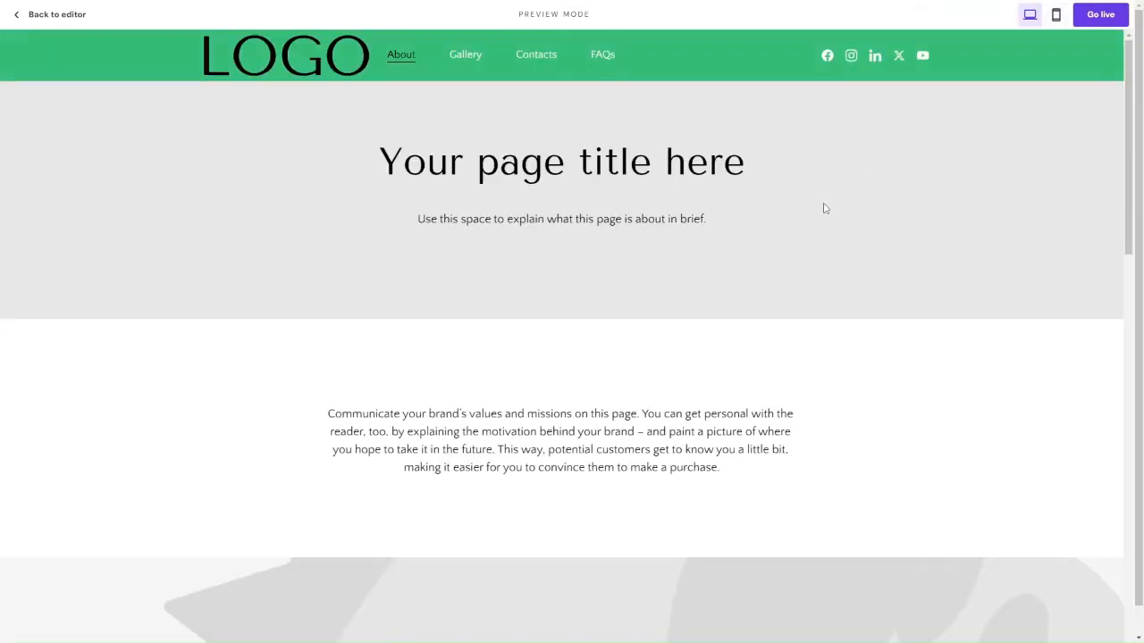
scroll(822, 209, down, 5)
scroll(822, 209, up, 10)
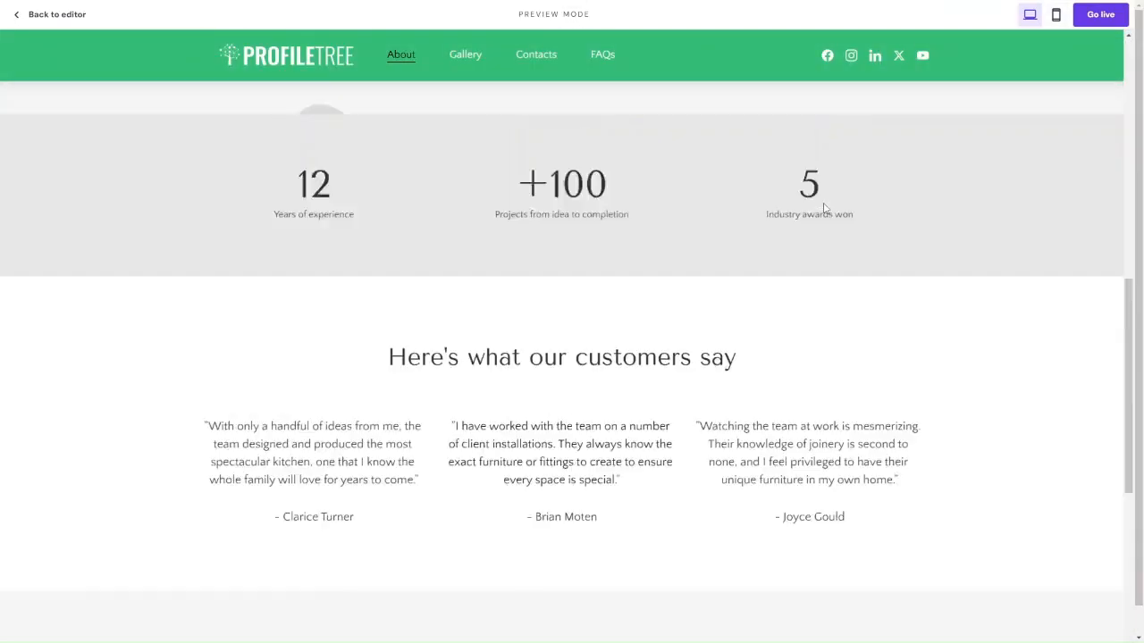
click(288, 66)
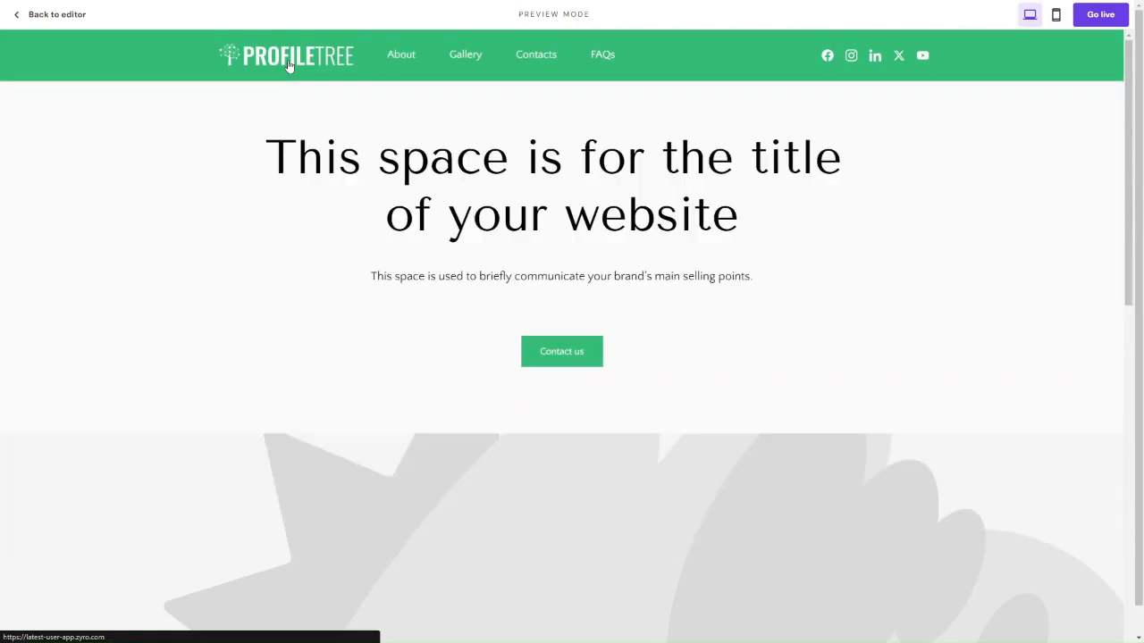
scroll(459, 335, down, 10)
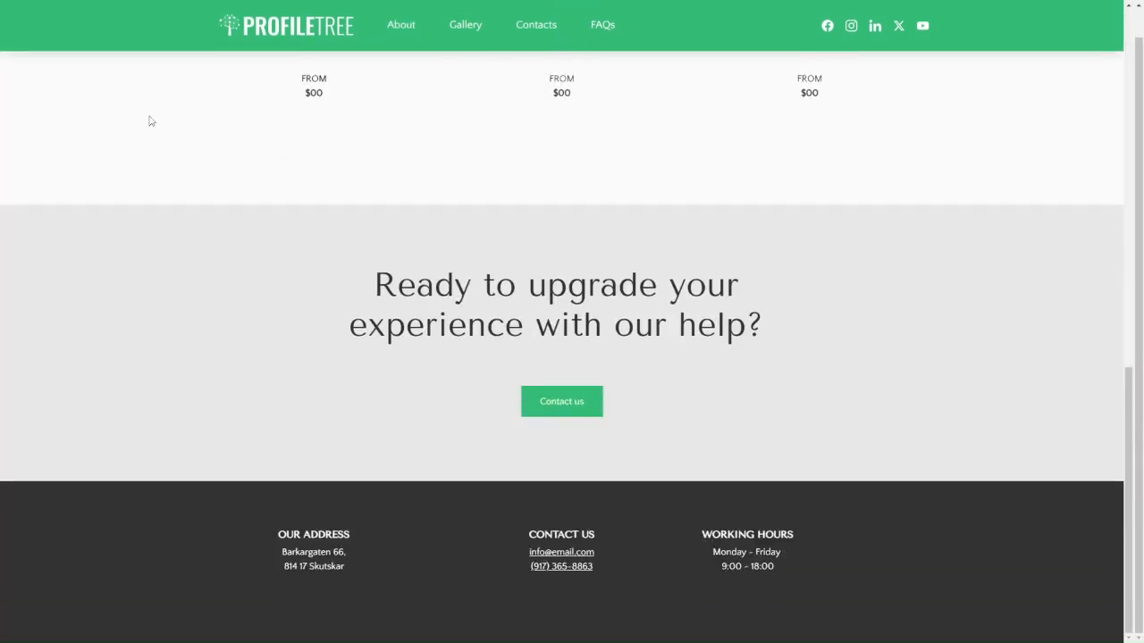
scroll(149, 117, up, 10)
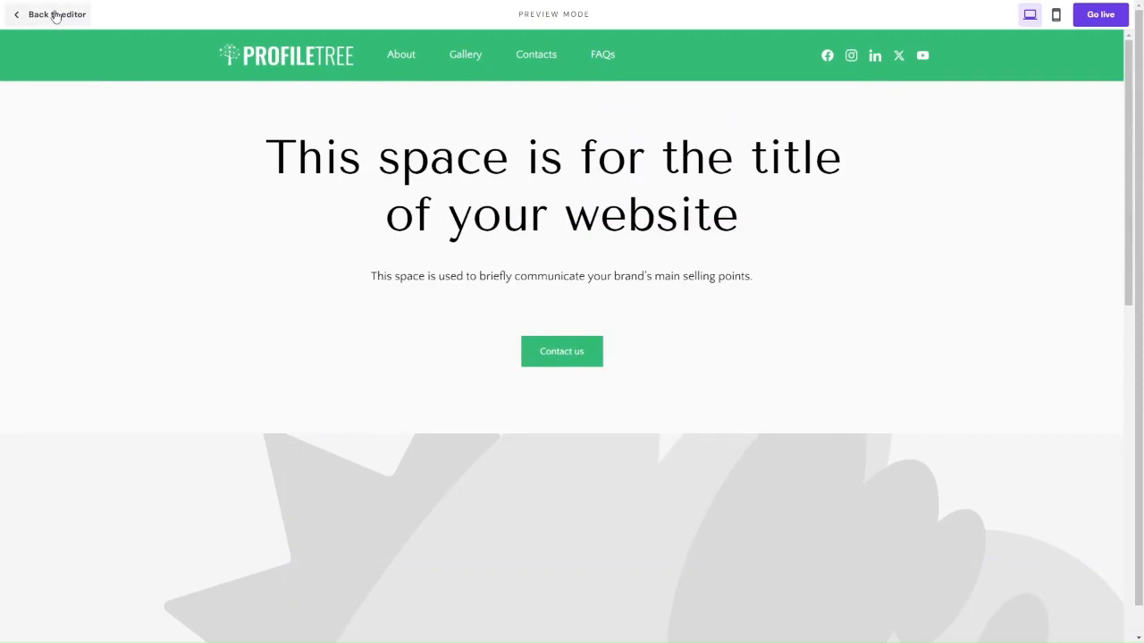
click(55, 16)
Turn off hiding for the footer on the About page so it is shown again.
scroll(964, 344, down, 10)
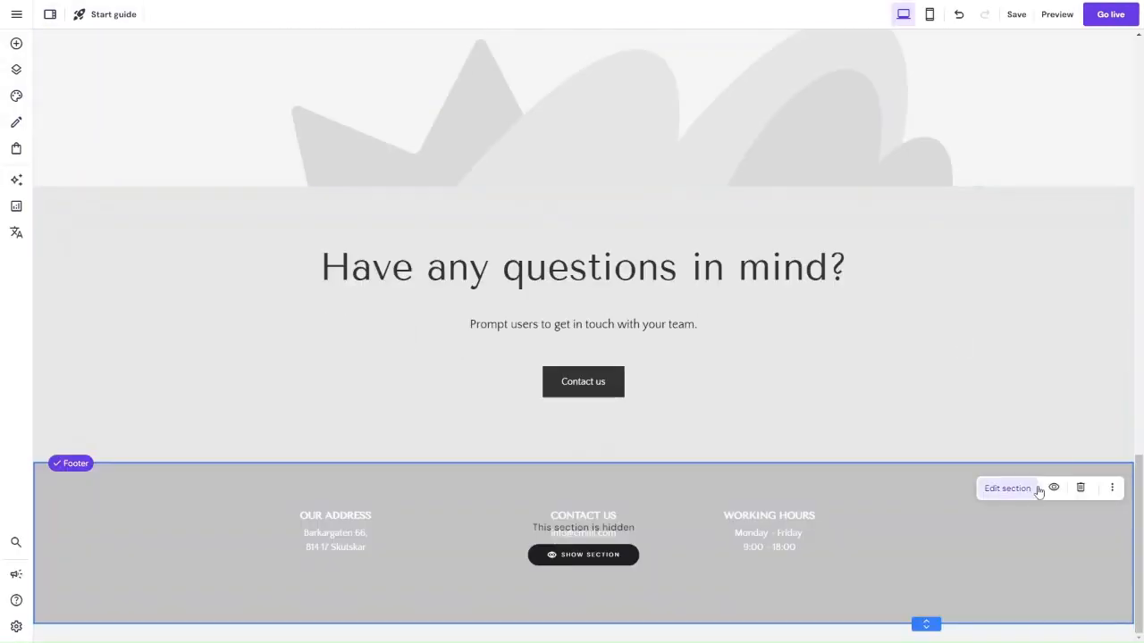
scroll(399, 403, up, 10)
scroll(399, 403, up, 3)
scroll(460, 468, down, 10)
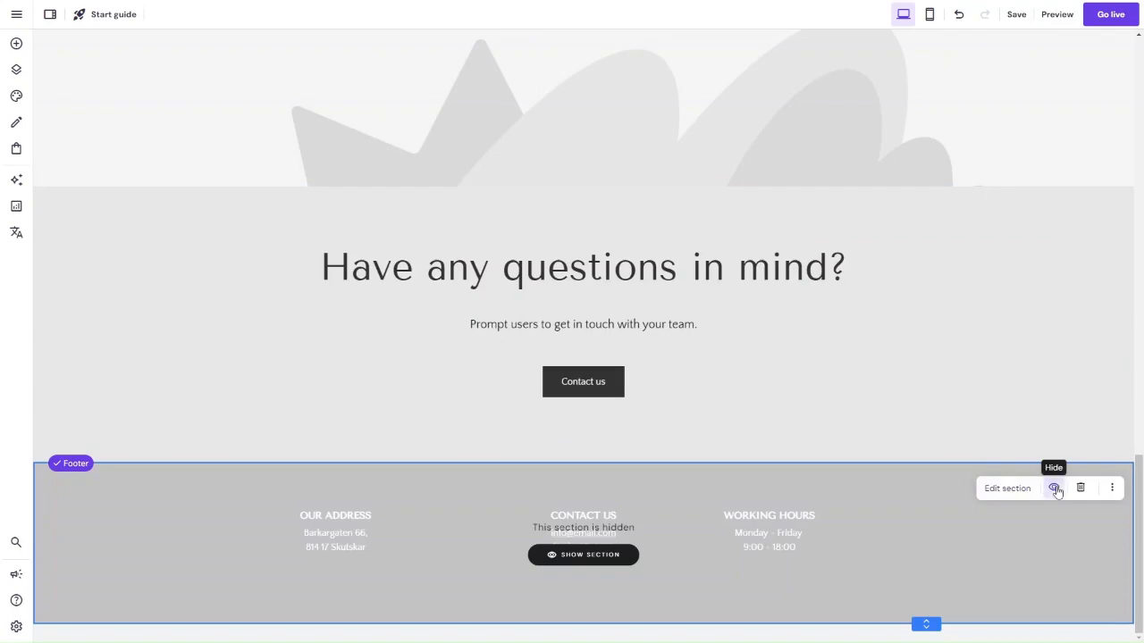
click(1055, 489)
click(1051, 526)
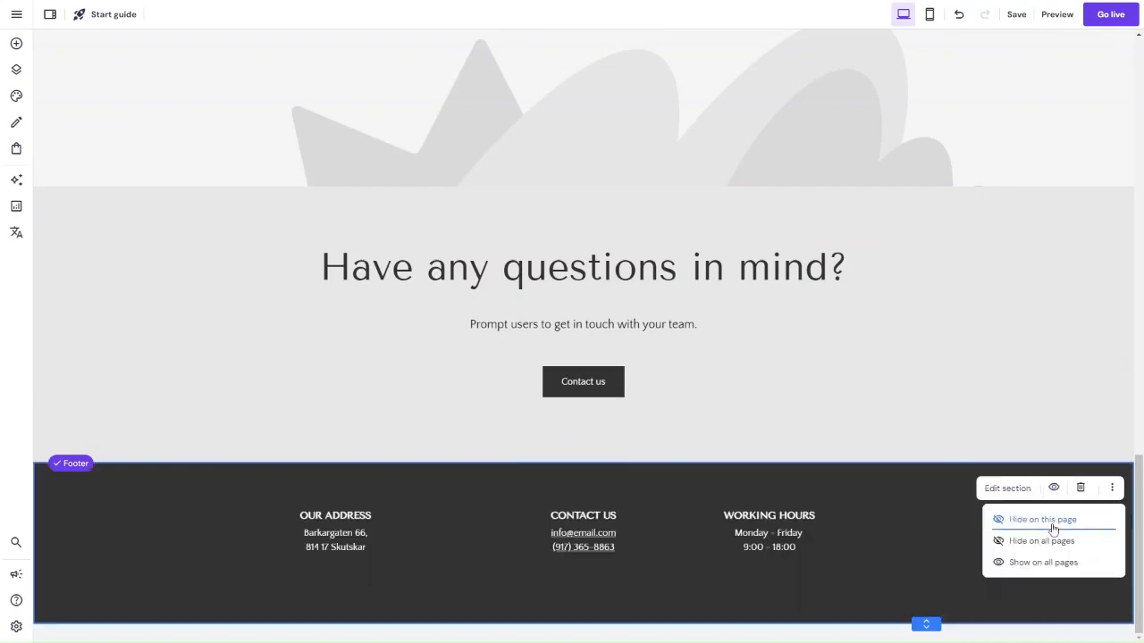
scroll(706, 301, up, 5)
scroll(707, 302, down, 5)
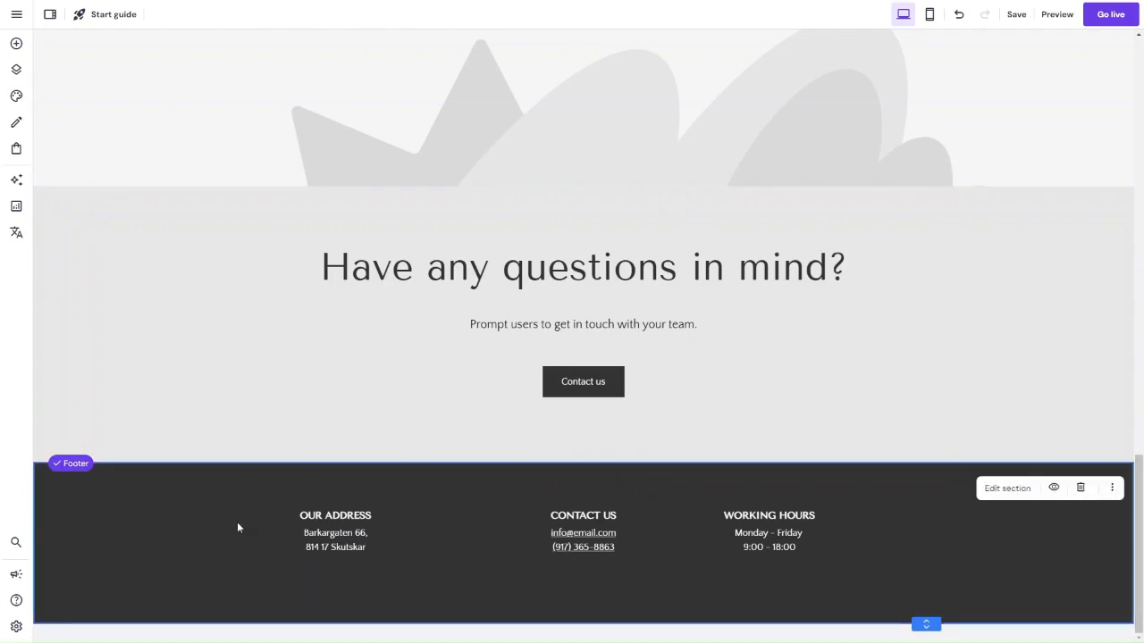
Review the footer's background, layout and anchor settings, and close them.
click(1112, 488)
click(998, 491)
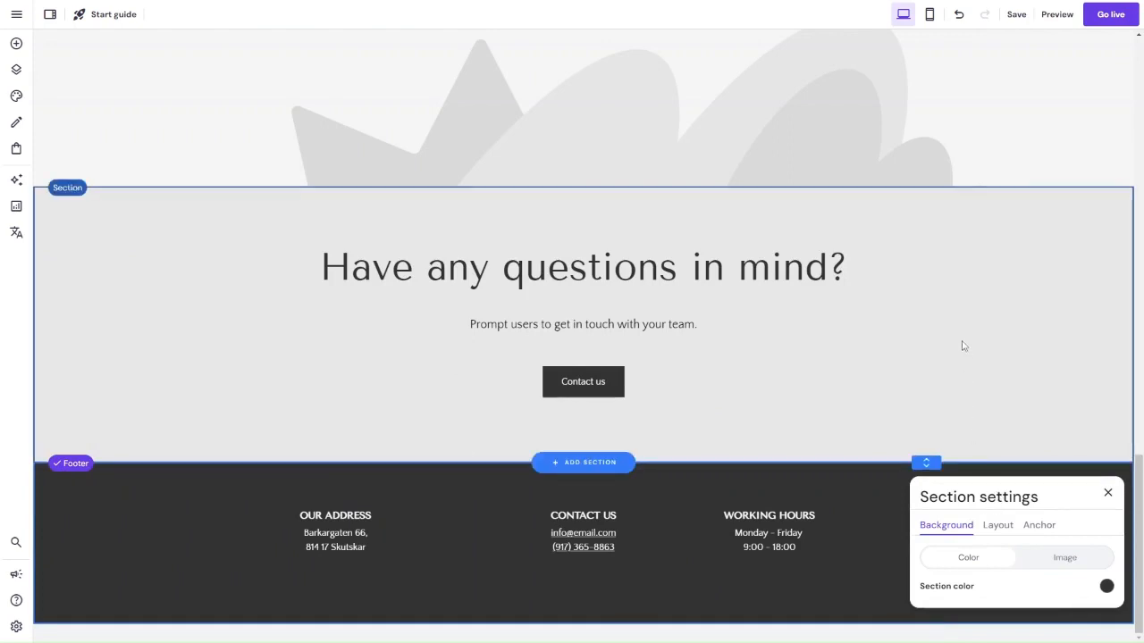
click(1002, 528)
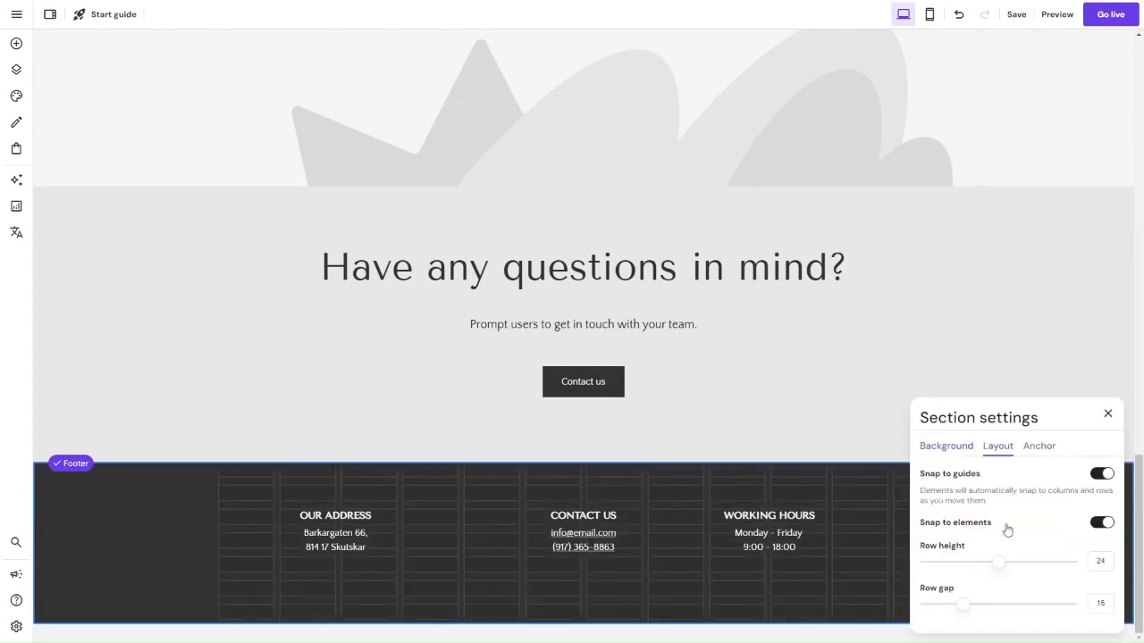
click(1036, 455)
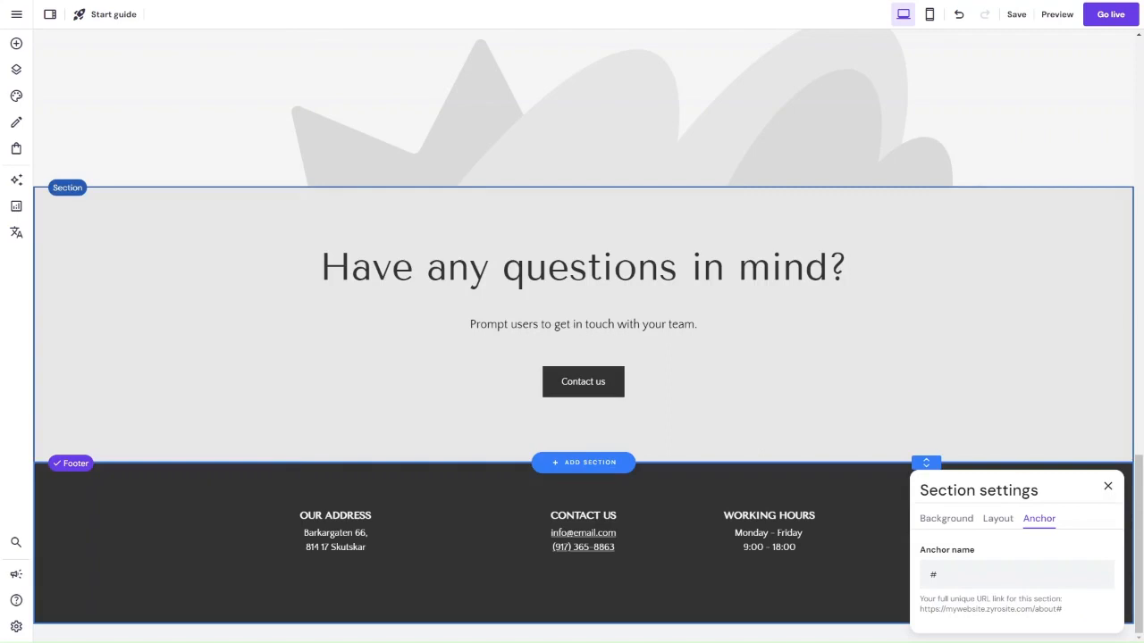
click(225, 350)
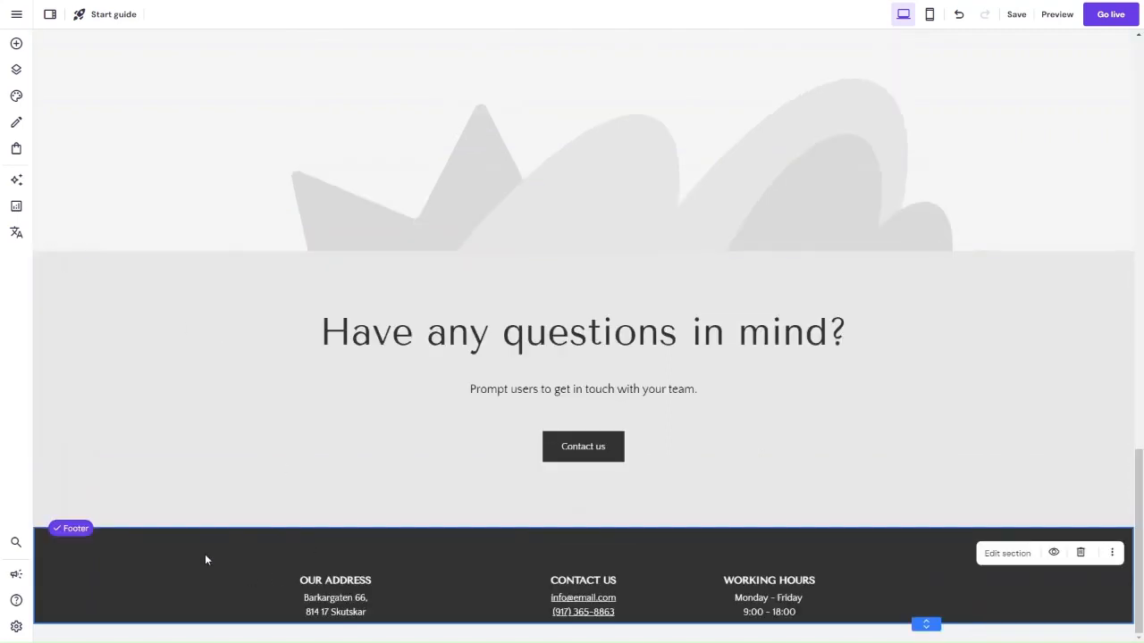
Make the footer section slightly taller by extending its lower edge.
click(16, 43)
click(503, 454)
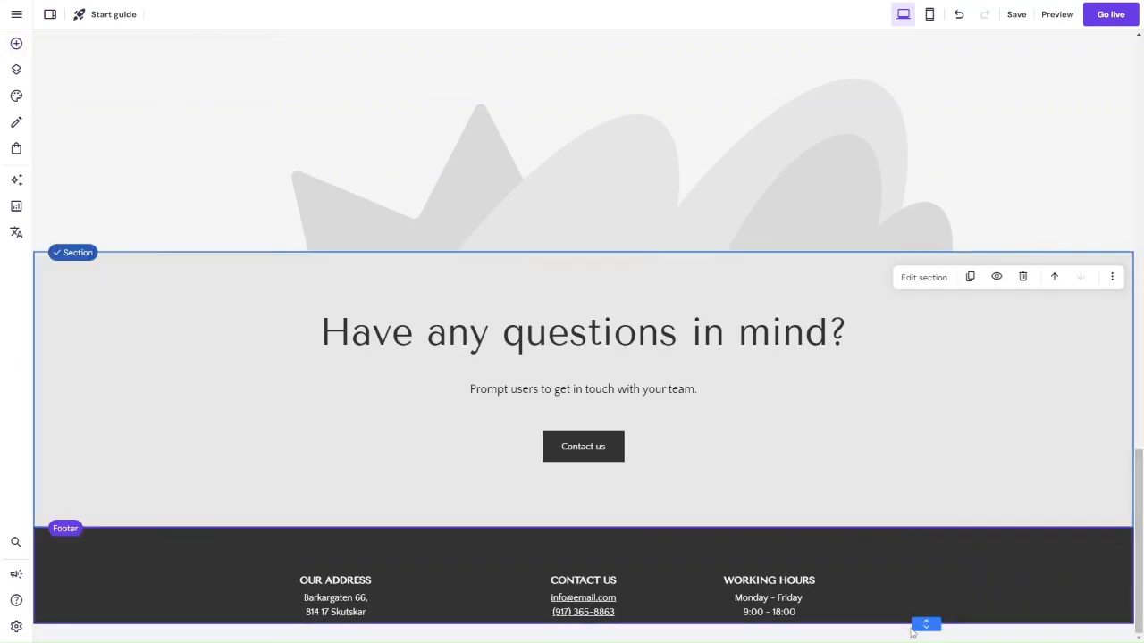
click(913, 632)
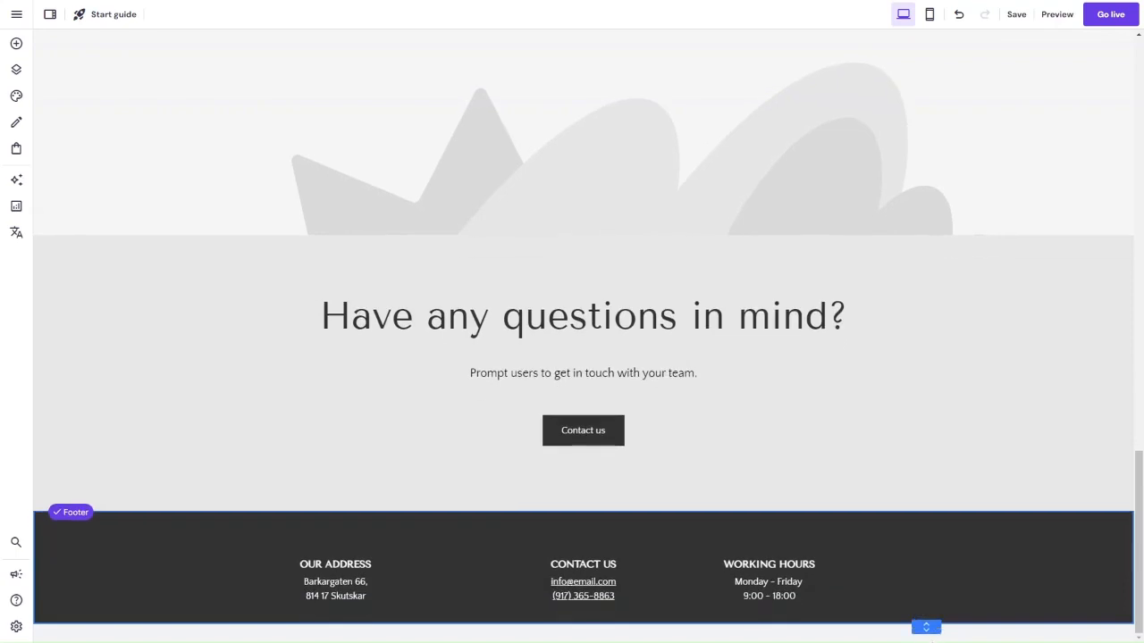
drag(929, 625, 929, 636)
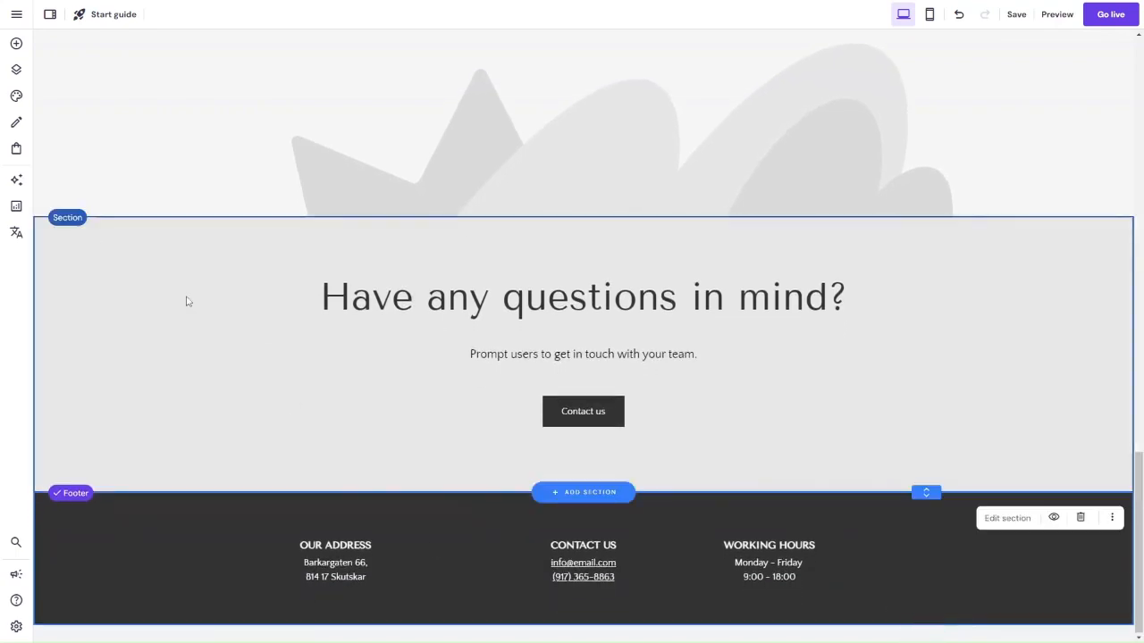
Add a button to the footer beside the working hours text.
click(16, 43)
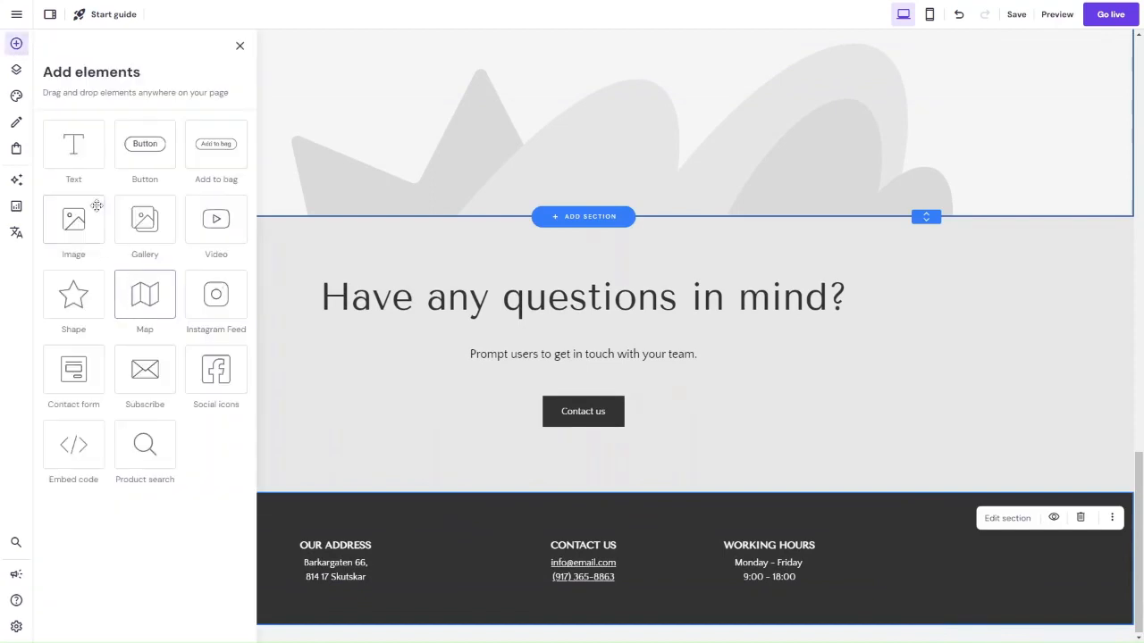
drag(153, 166, 920, 561)
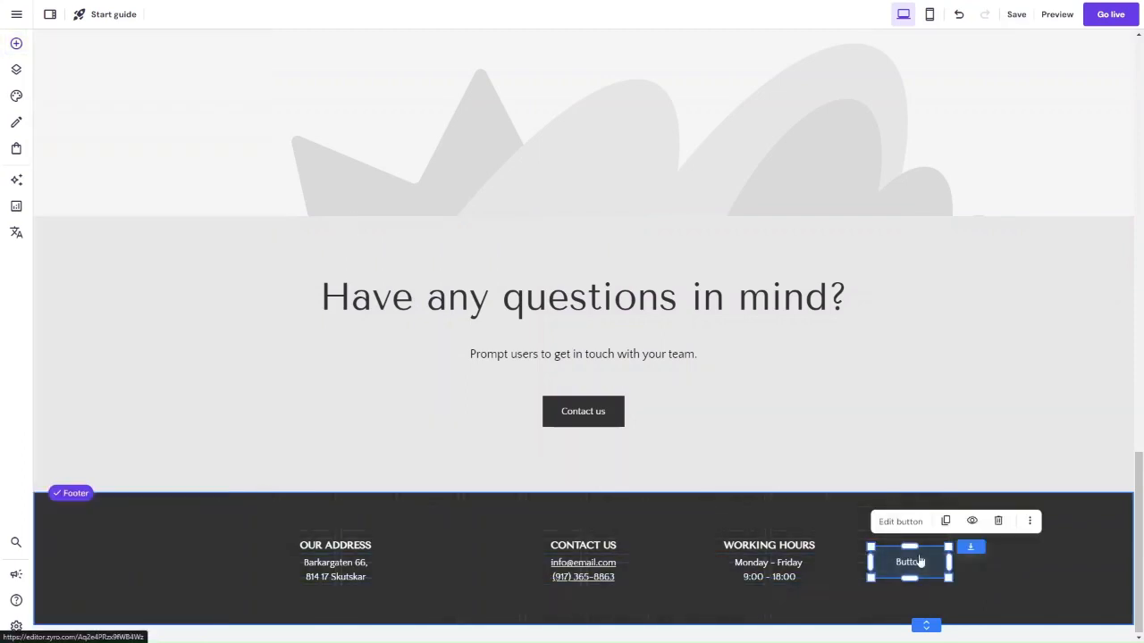
click(345, 555)
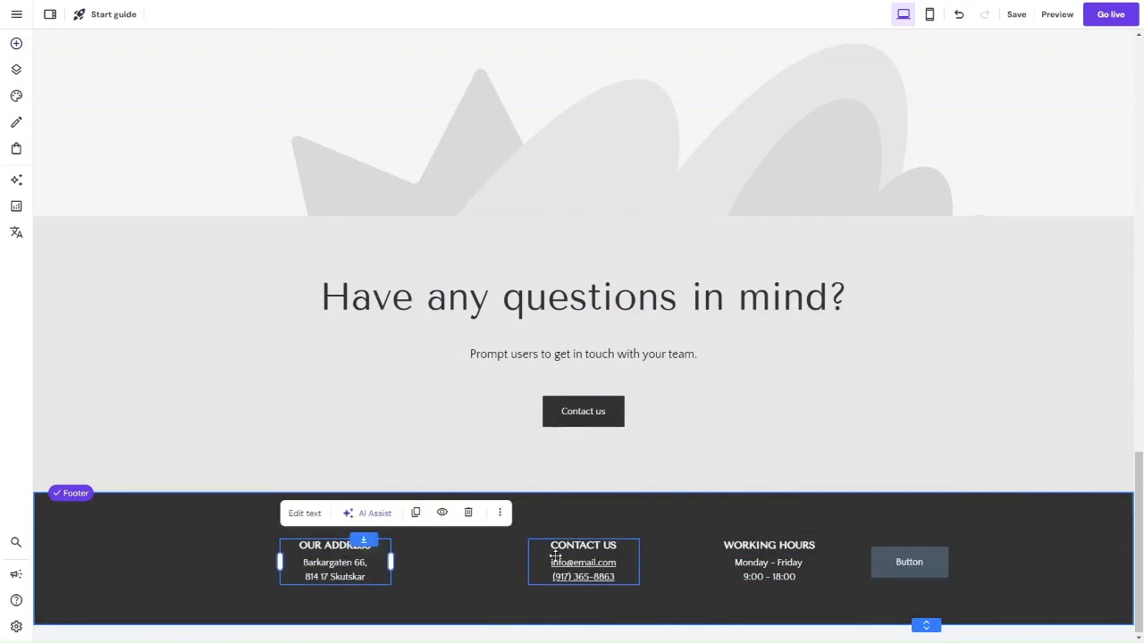
click(600, 565)
click(738, 579)
click(890, 568)
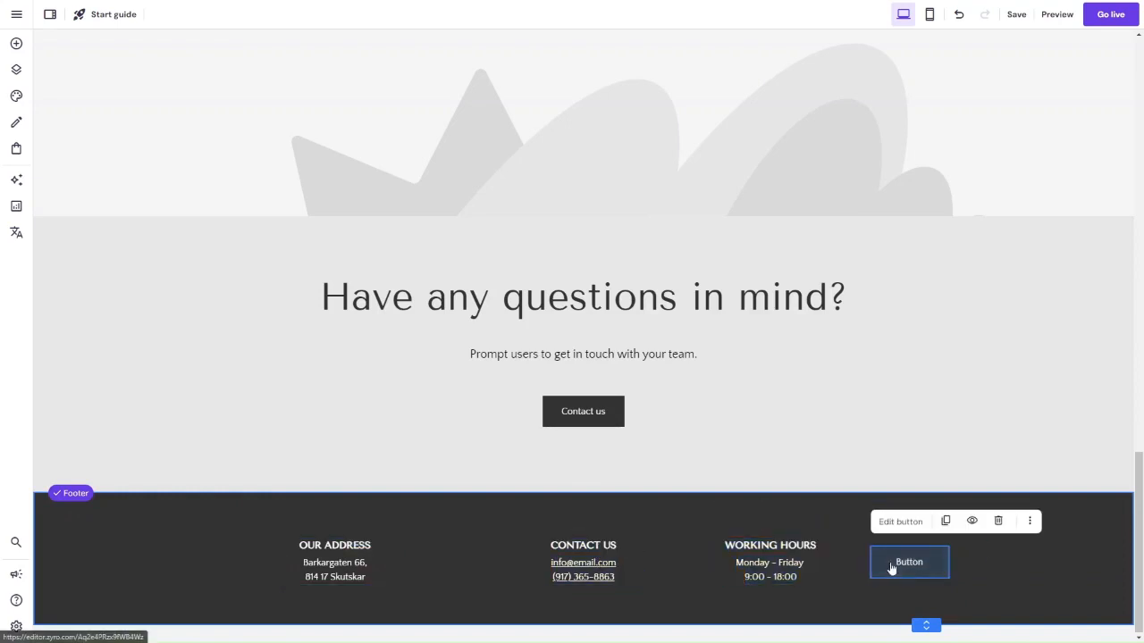
Delete the address, contact and working hours text blocks and the button from the footer.
click(308, 565)
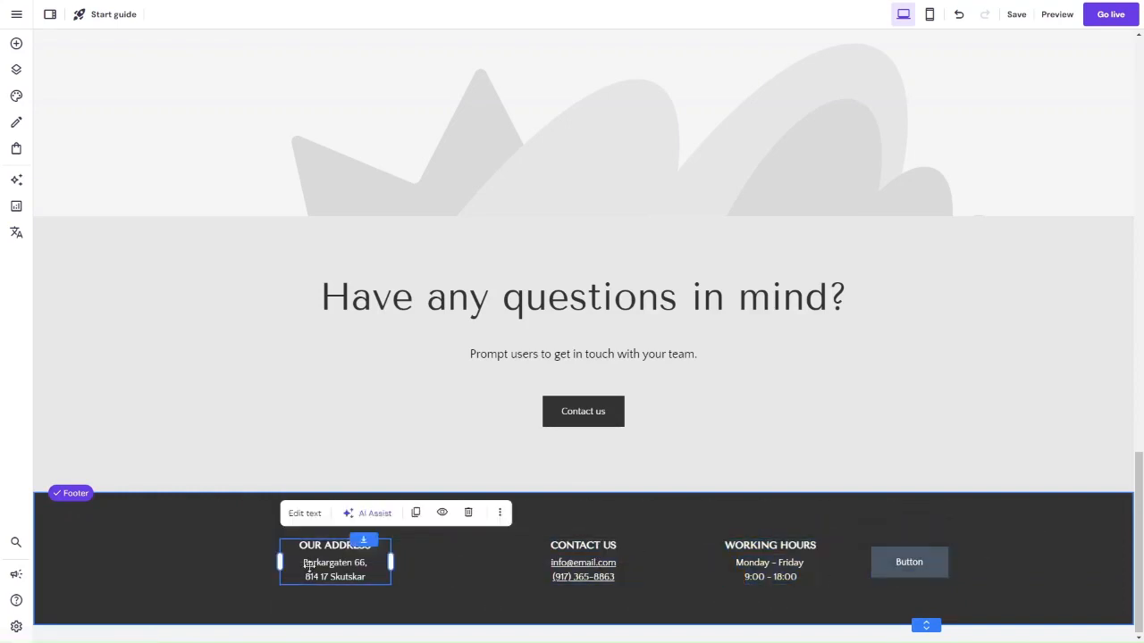
key(Delete)
click(582, 579)
key(Delete)
click(734, 570)
key(Delete)
click(875, 574)
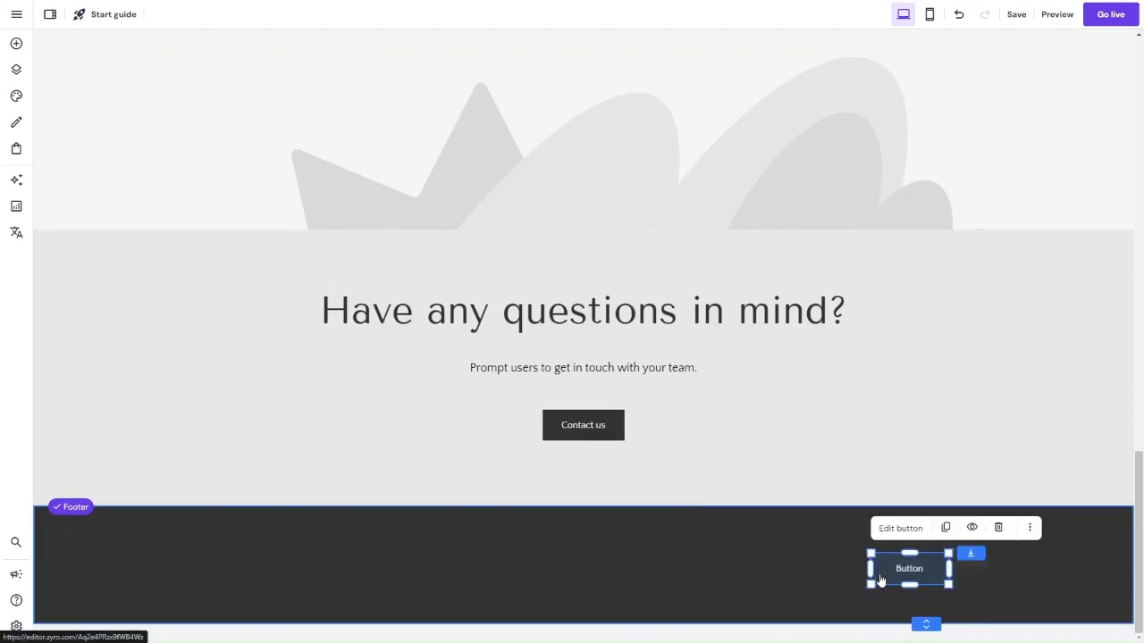
key(Delete)
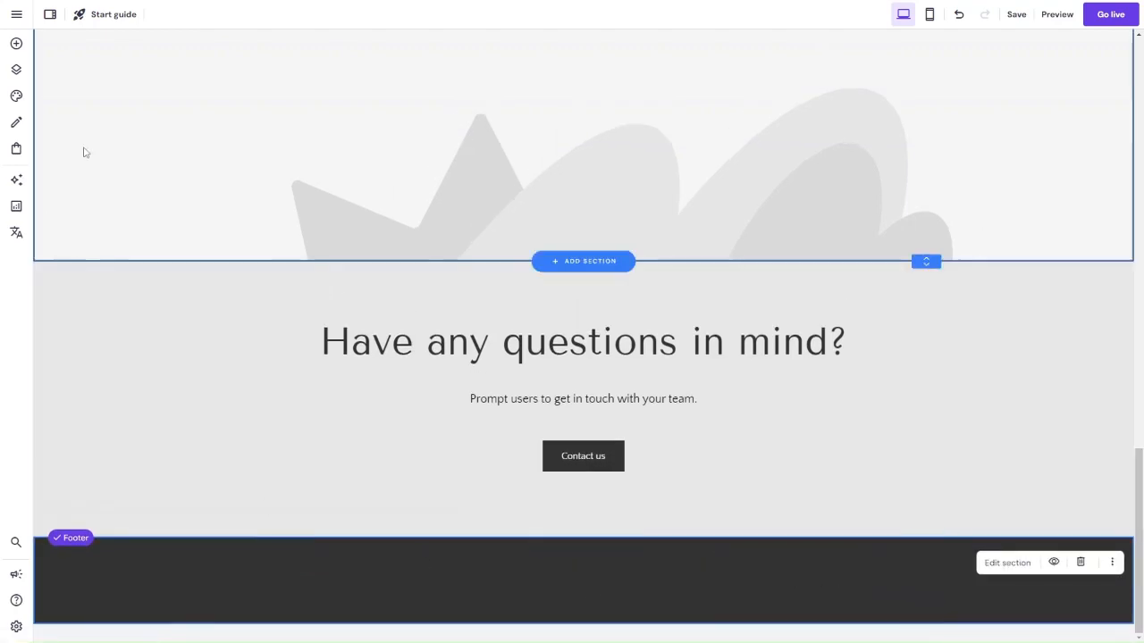
Add an image element to the empty footer section.
click(16, 42)
mouse_move(68, 134)
mouse_down()
mouse_move(222, 329)
mouse_move(42, 156)
mouse_move(72, 149)
mouse_up()
drag(78, 224, 352, 564)
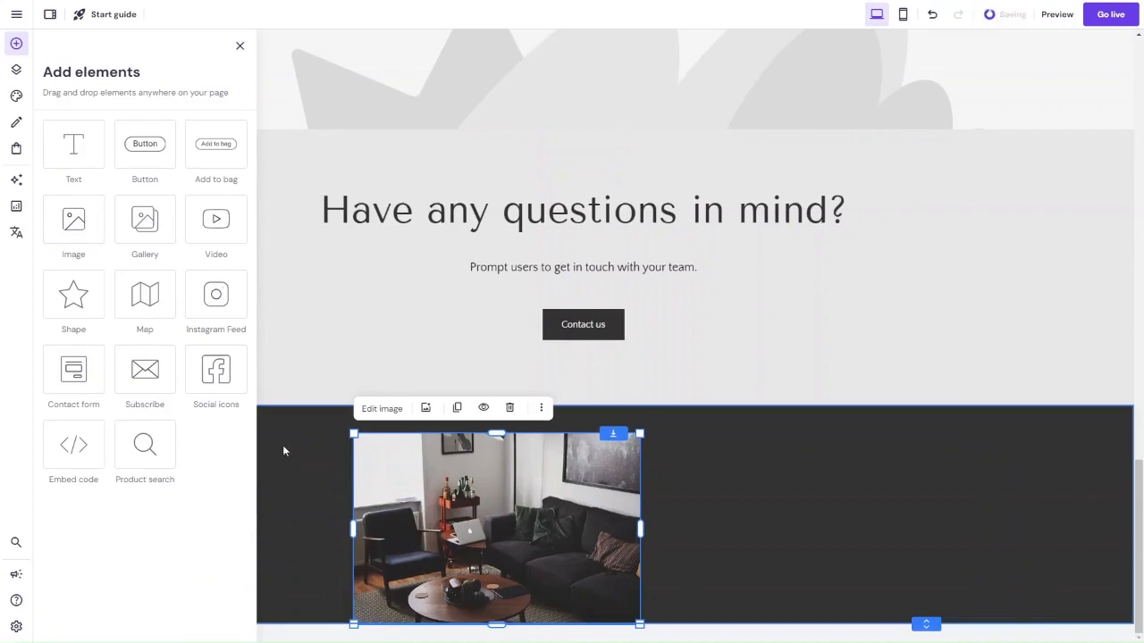
Move the footer image to the left edge of the layout grid and shrink it to roughly logo size.
click(309, 474)
drag(370, 493, 196, 476)
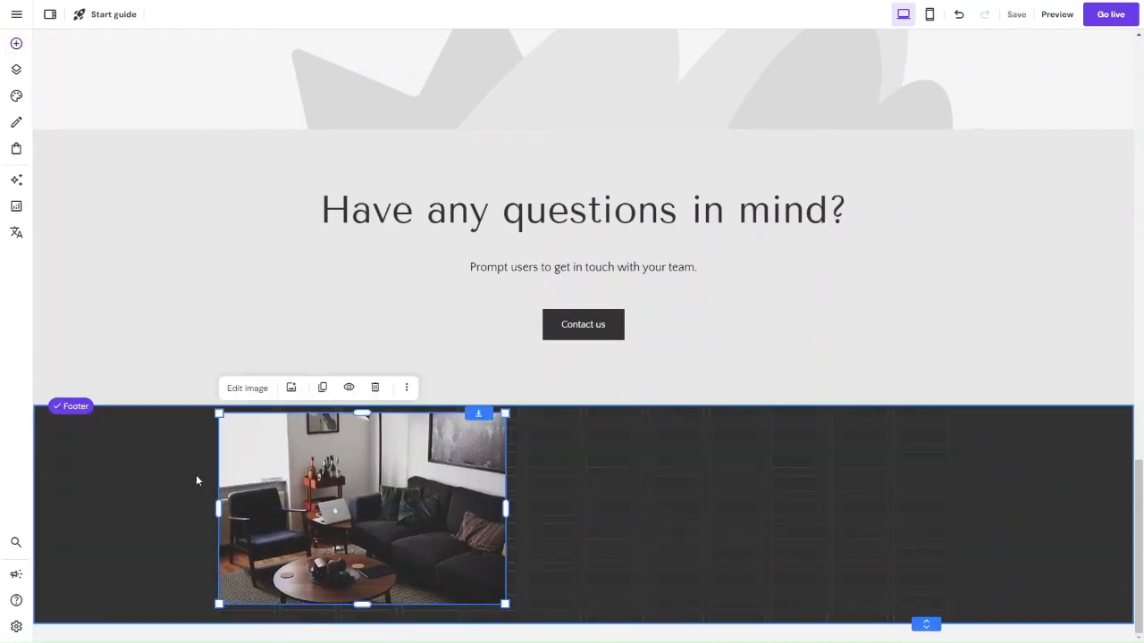
drag(509, 609, 344, 496)
drag(336, 452, 380, 453)
Replace the footer image with pt-logo from the media library and widen it to fit the full logo.
click(287, 385)
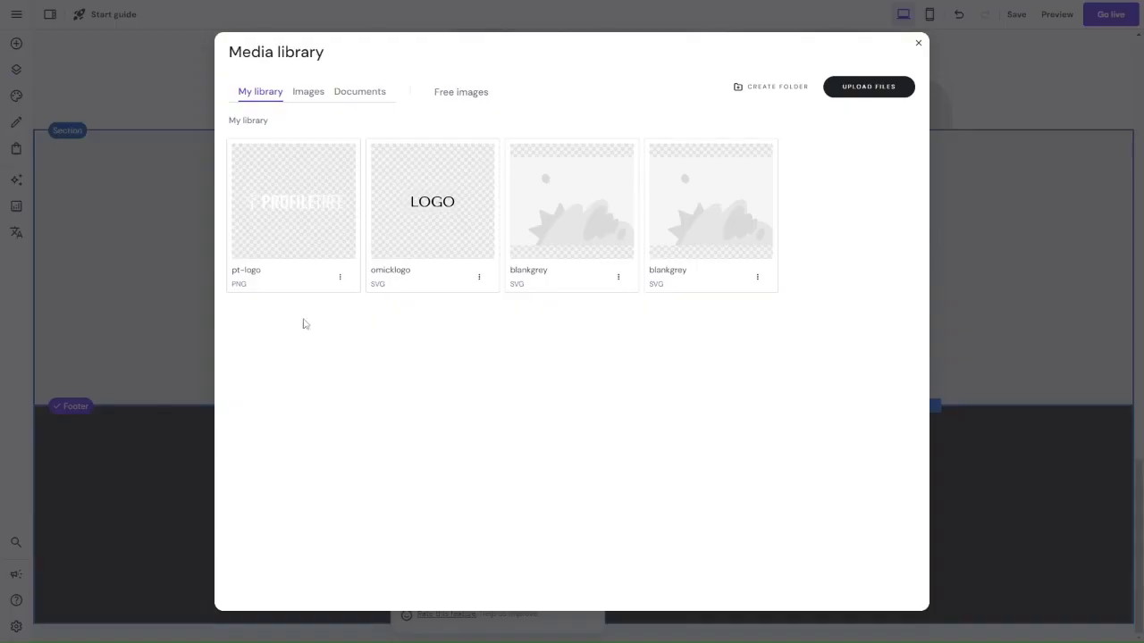
click(299, 199)
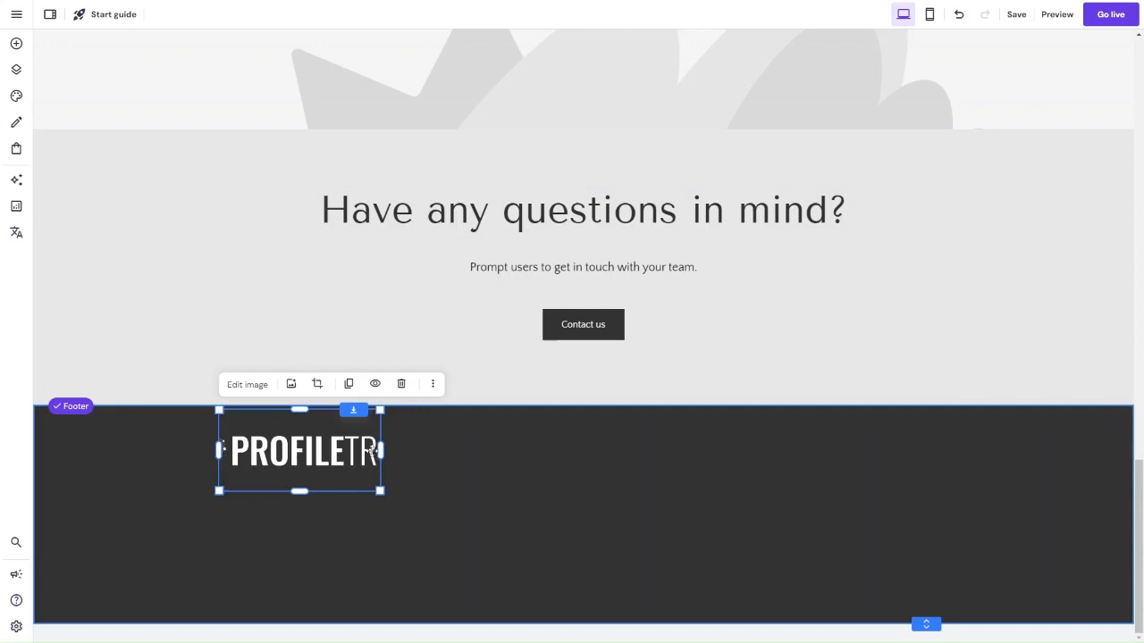
drag(381, 452, 482, 452)
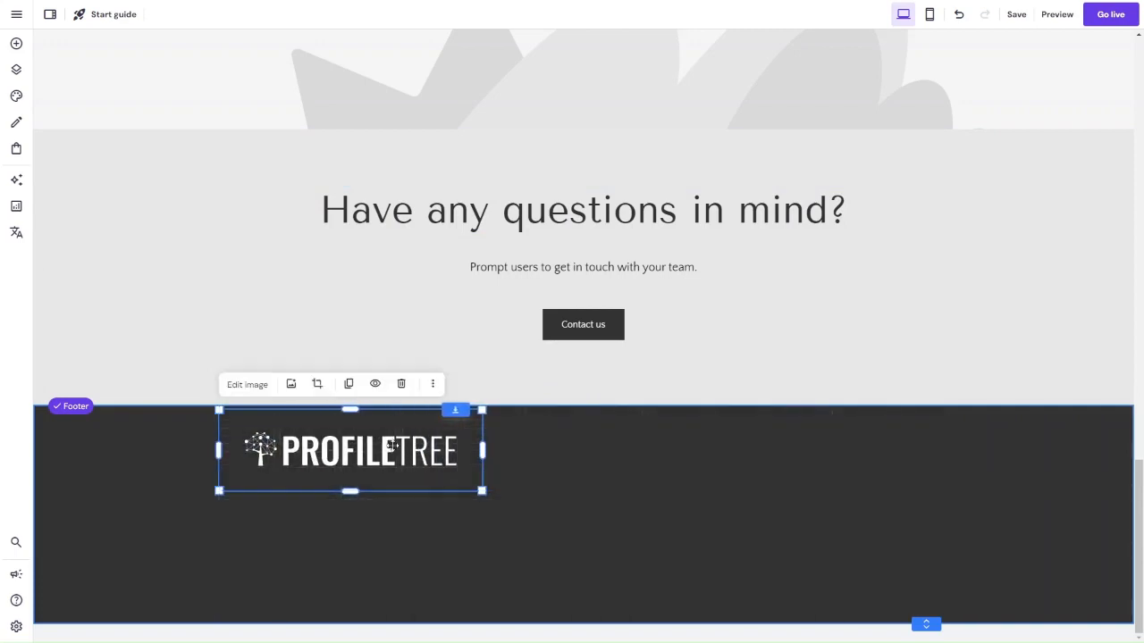
Review the footer logo's image settings, covering alt text, corner style, click action and shape options.
click(251, 388)
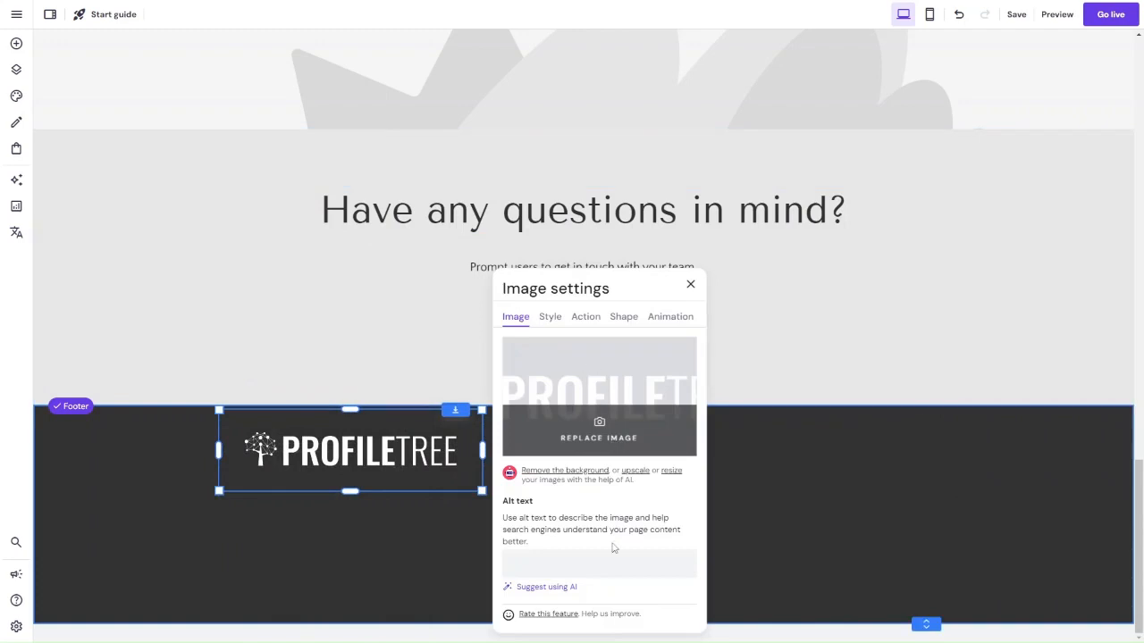
click(564, 562)
click(549, 317)
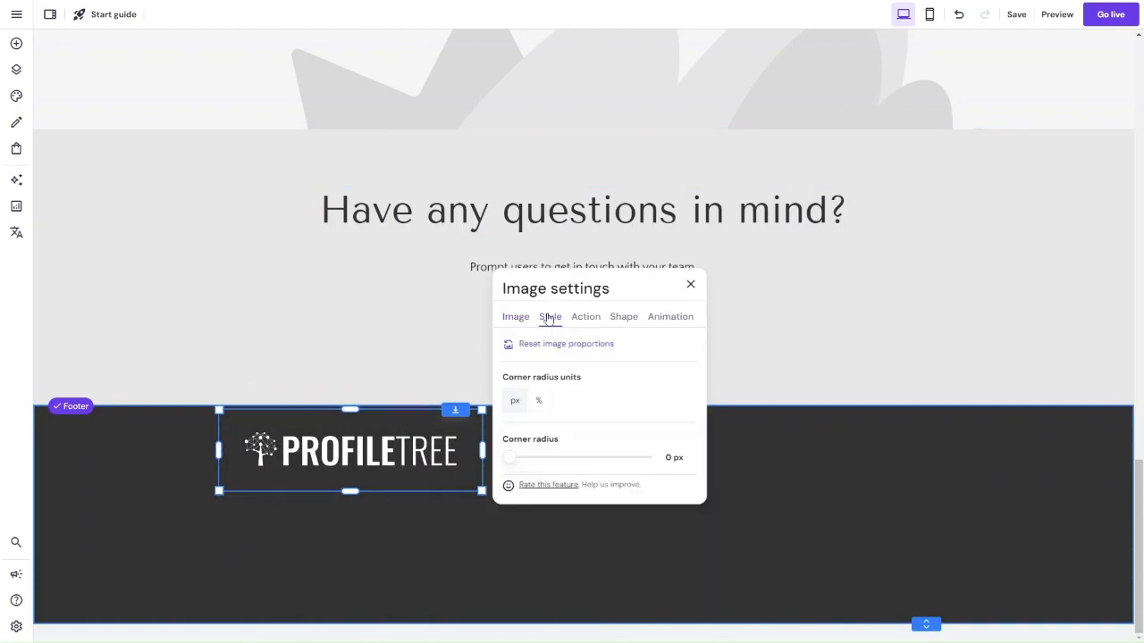
click(586, 325)
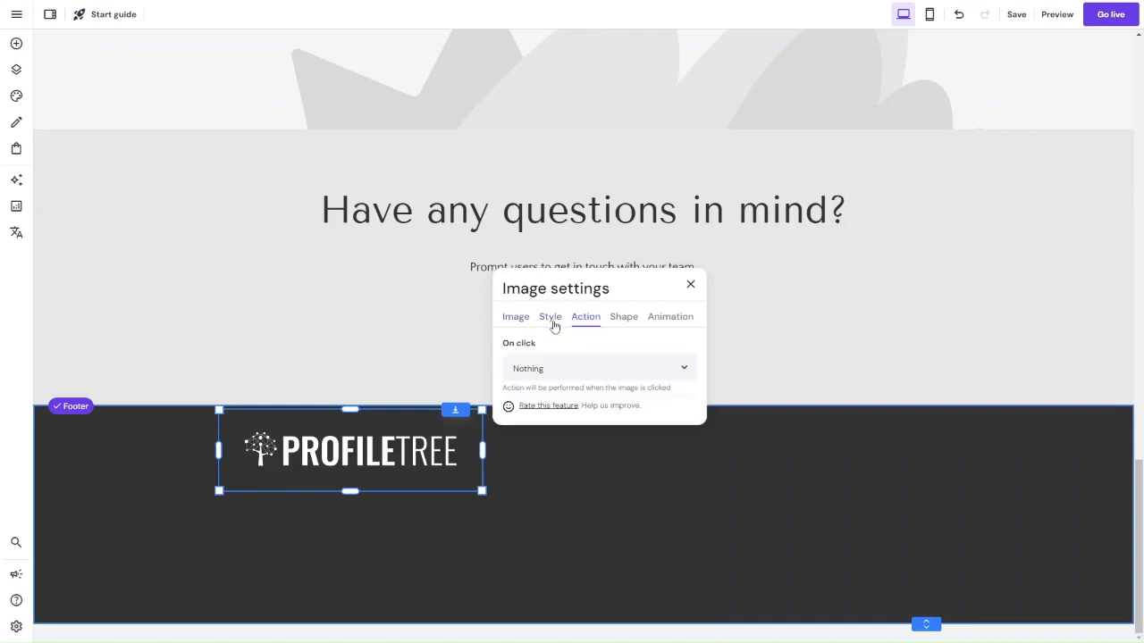
click(555, 326)
click(595, 318)
click(630, 320)
Set the footer logo's click action to open a link to the Home page.
click(596, 320)
click(579, 366)
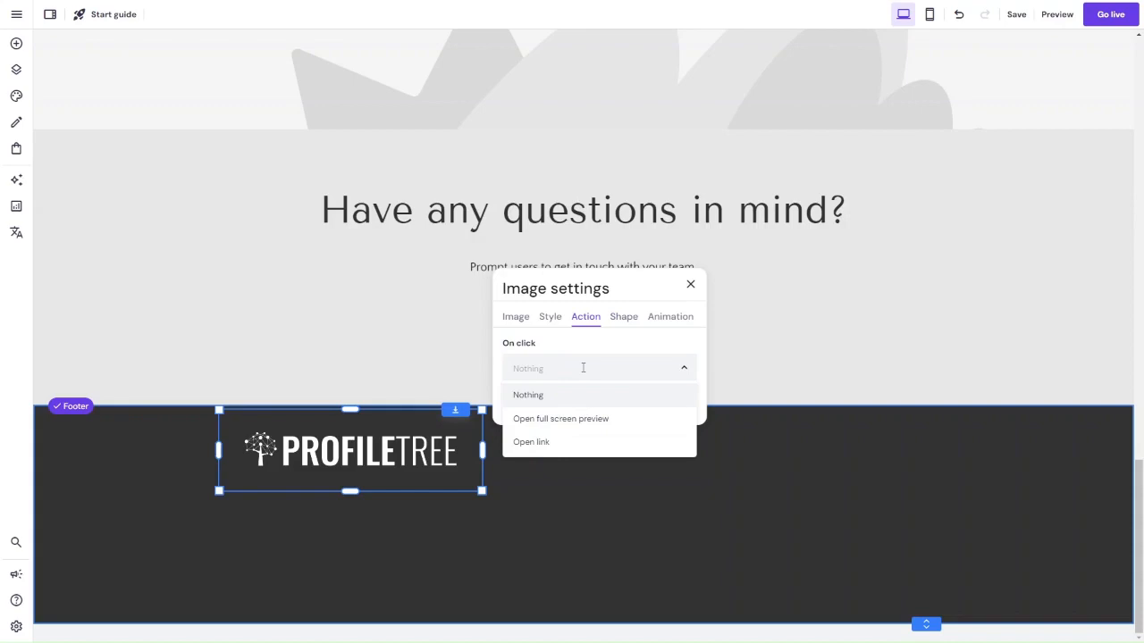
click(565, 442)
click(583, 458)
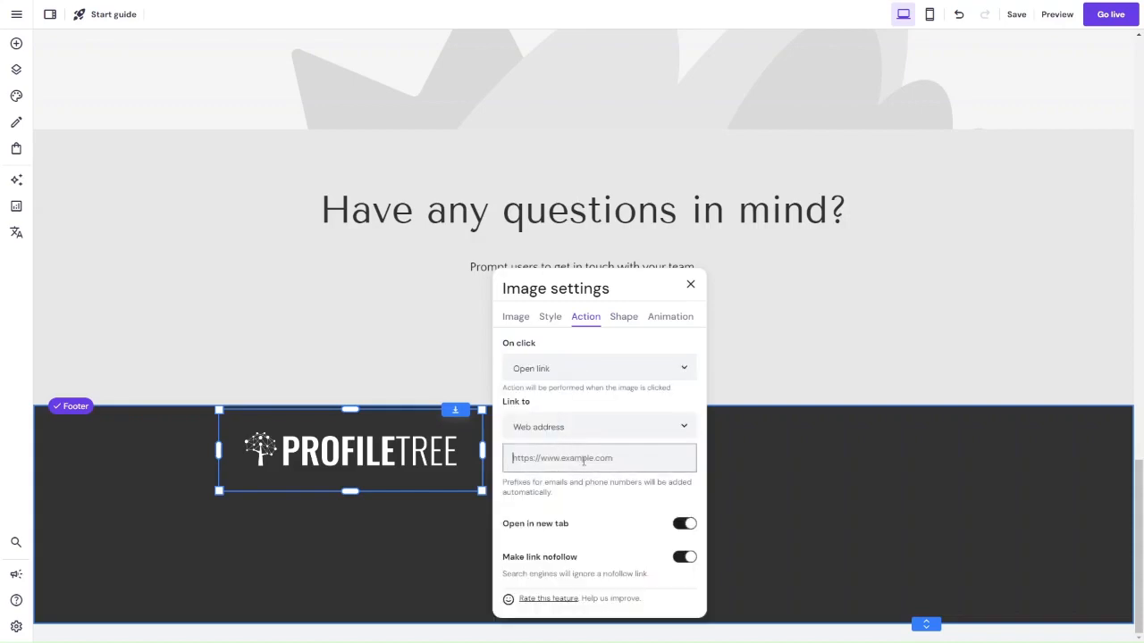
click(661, 425)
scroll(567, 487, down, 1)
click(554, 491)
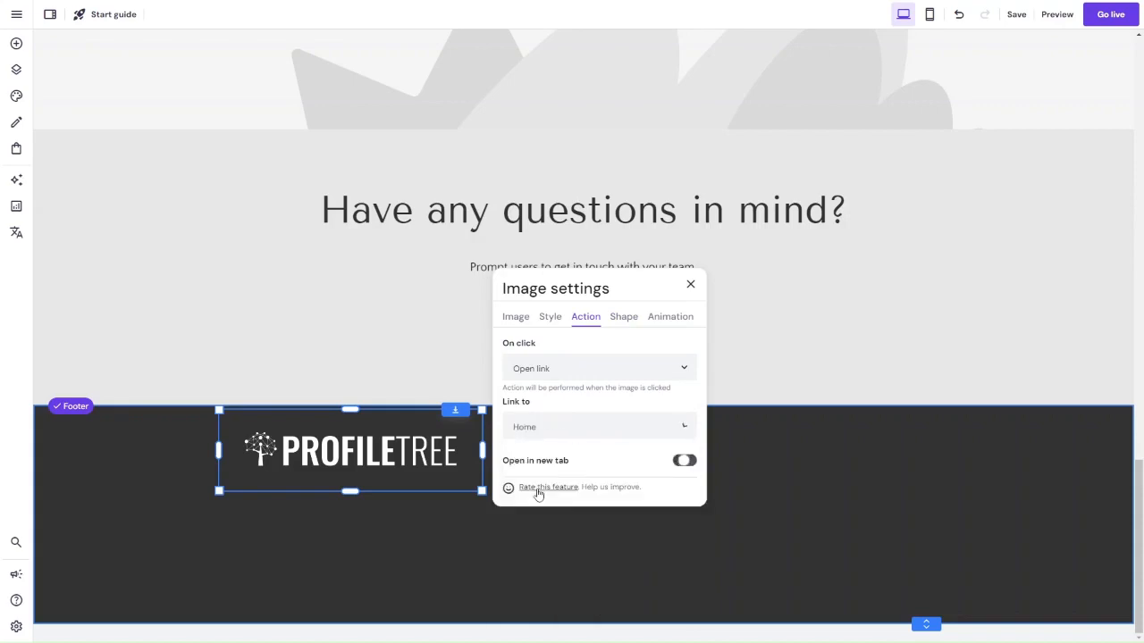
Look over the logo's shape and animation options and narrow its frame closer to the artwork.
click(624, 318)
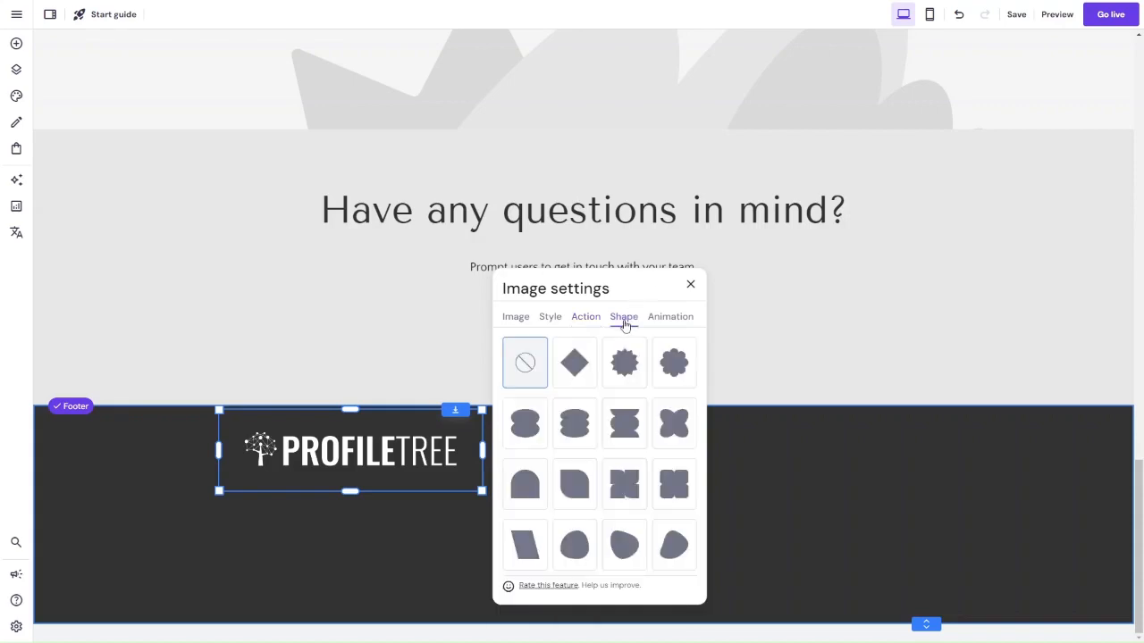
click(672, 318)
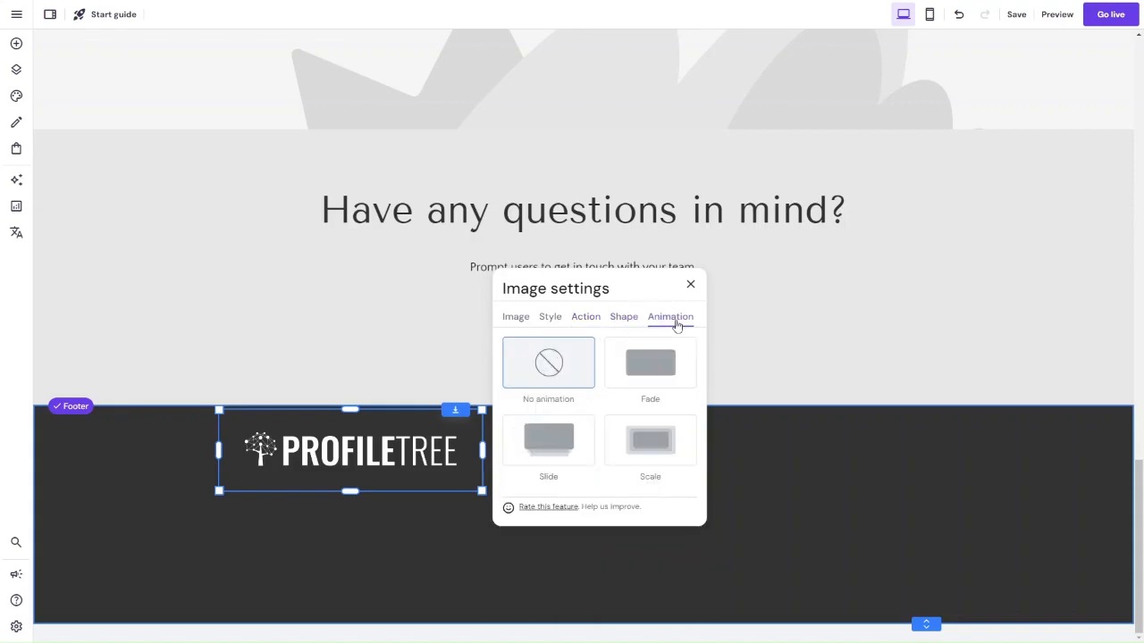
click(690, 284)
mouse_move(480, 452)
mouse_down()
mouse_move(448, 453)
mouse_move(459, 452)
mouse_up()
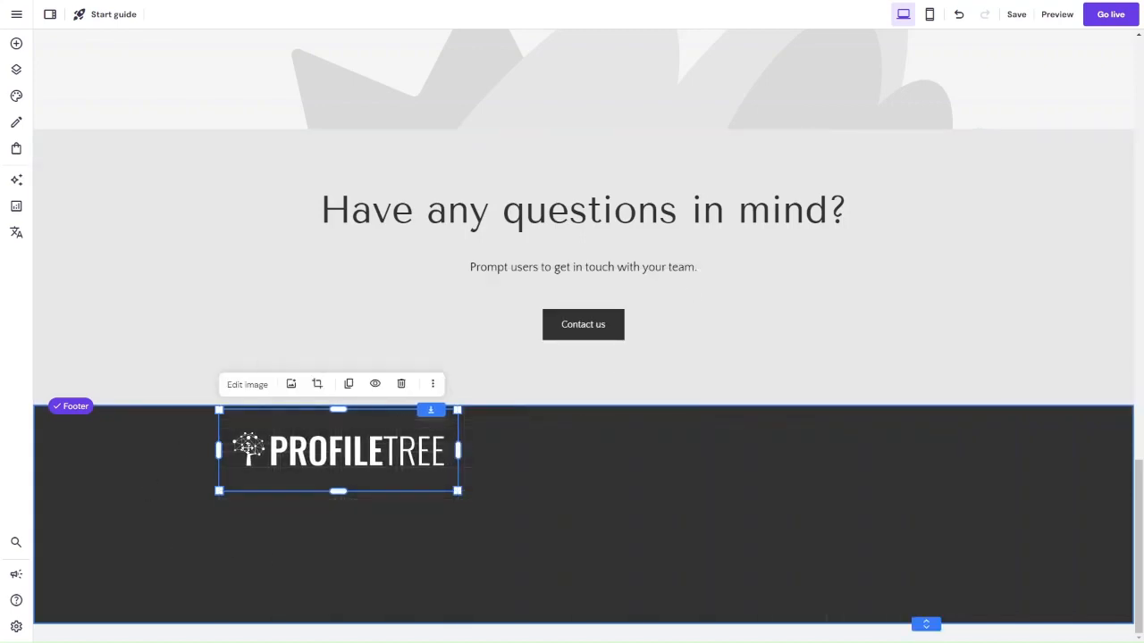
Add a text element to the footer directly below the ProfileTree logo.
click(16, 42)
drag(73, 146, 266, 528)
right_click(303, 536)
click(289, 523)
Style the text below the logo as Paragraph 1 and colour it white (#ffffff).
click(265, 450)
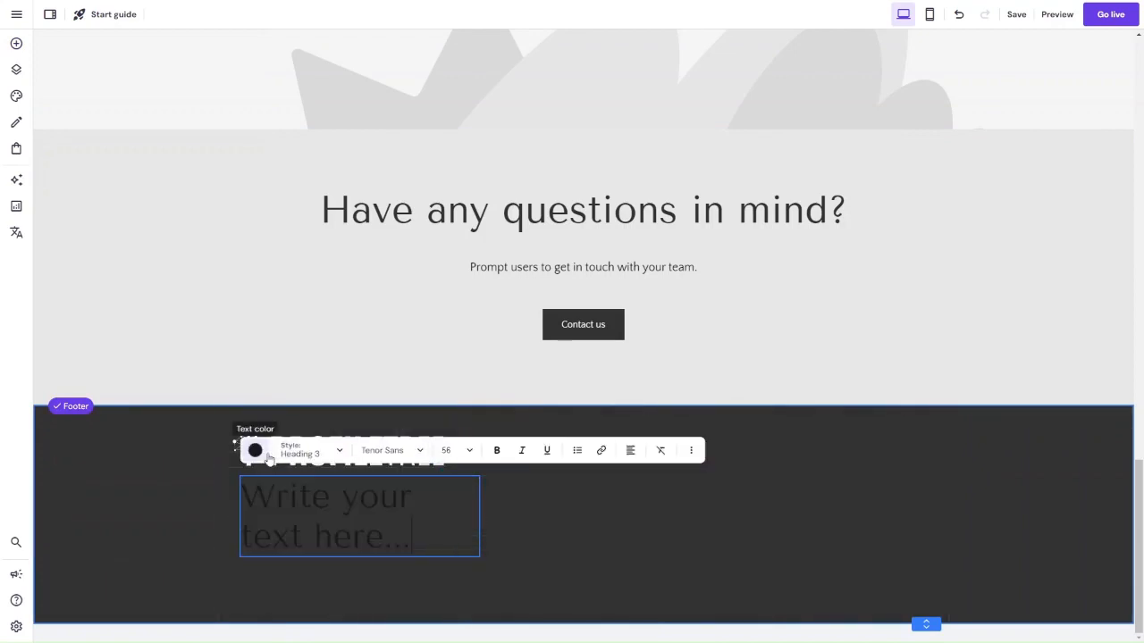
click(322, 458)
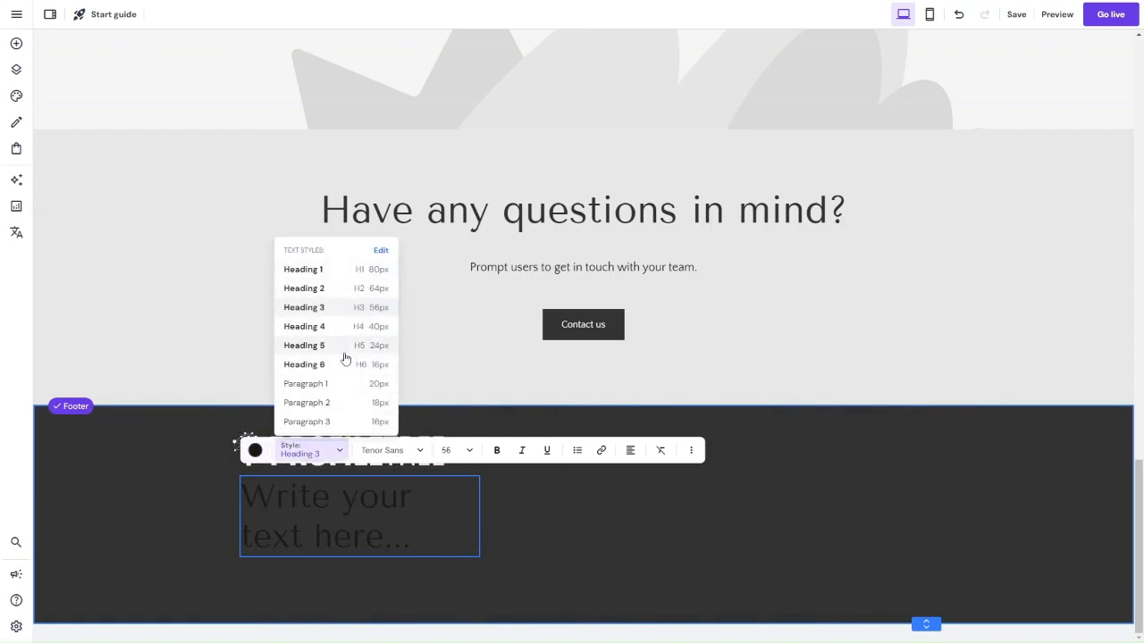
click(345, 384)
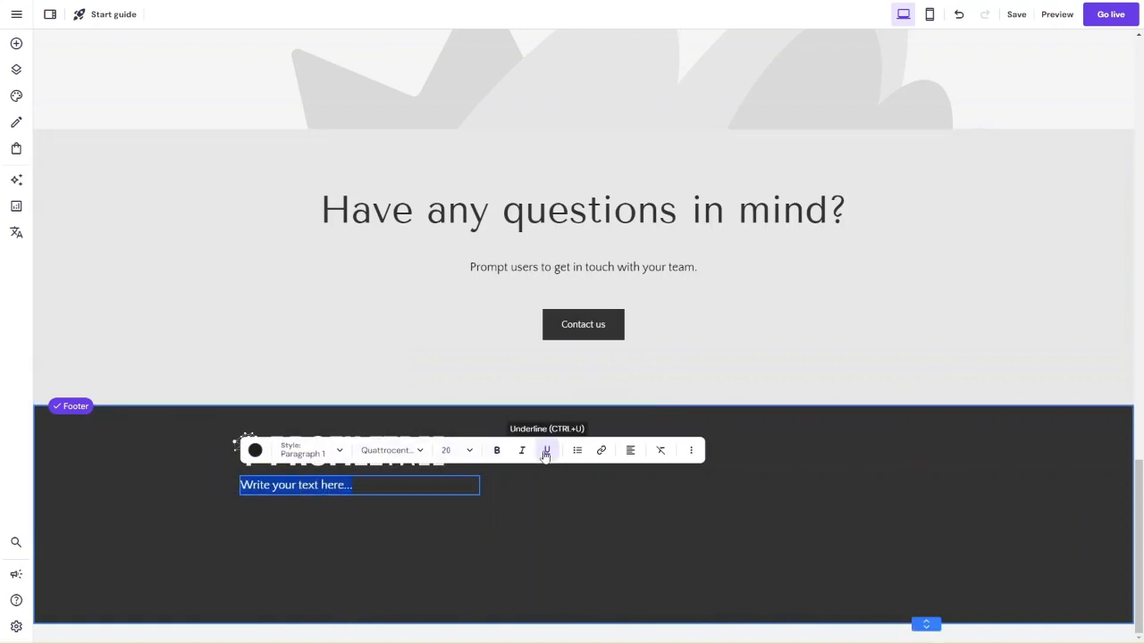
click(255, 451)
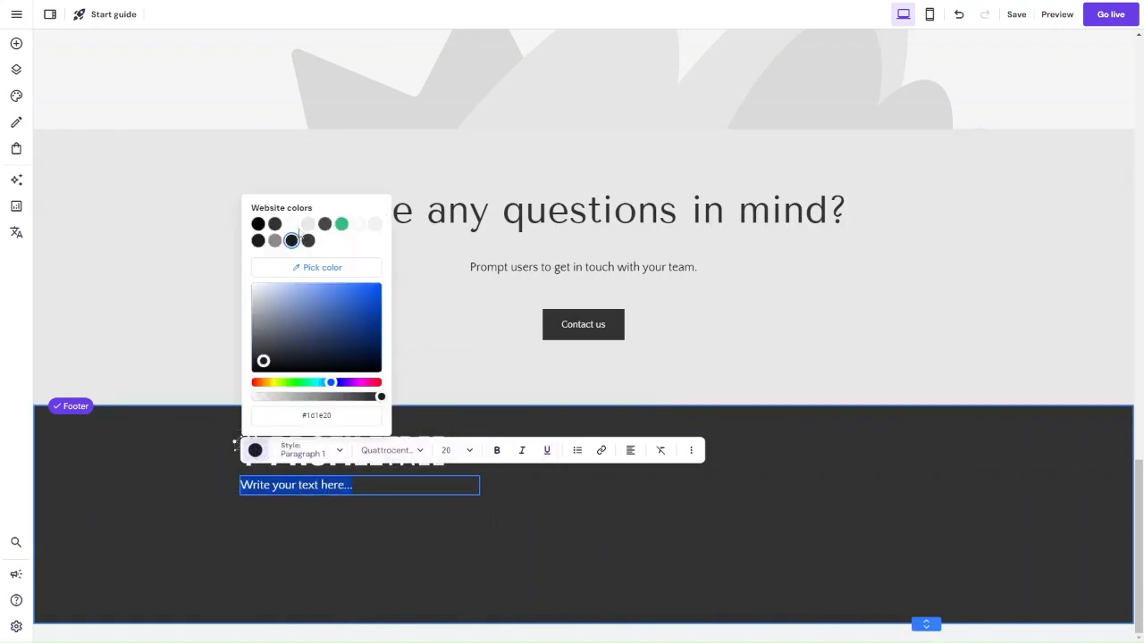
click(291, 223)
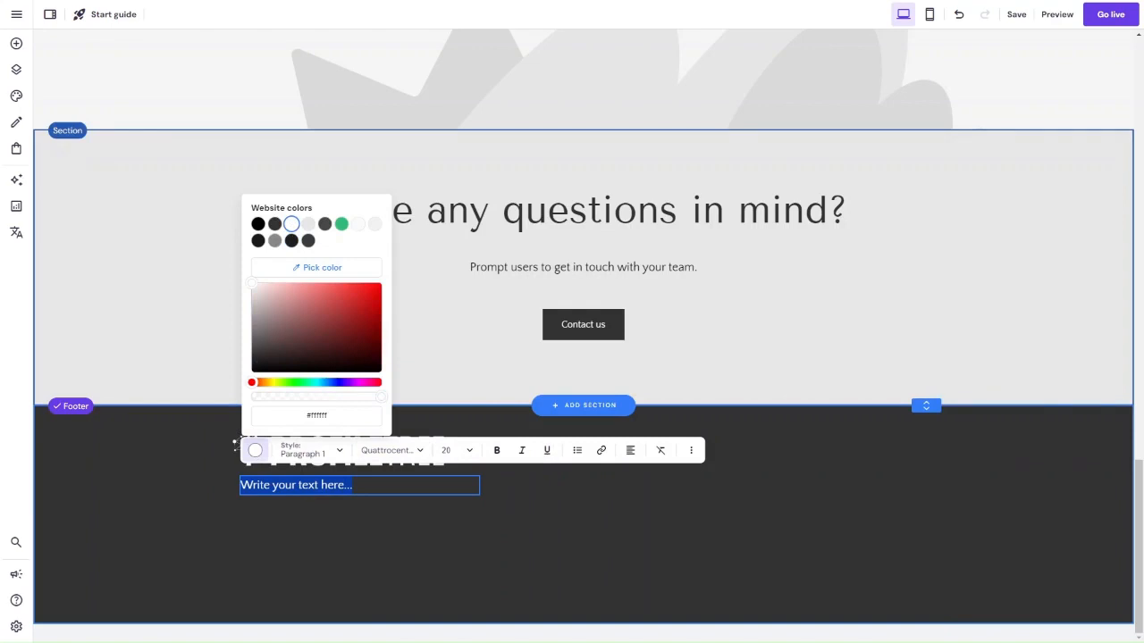
key(Escape)
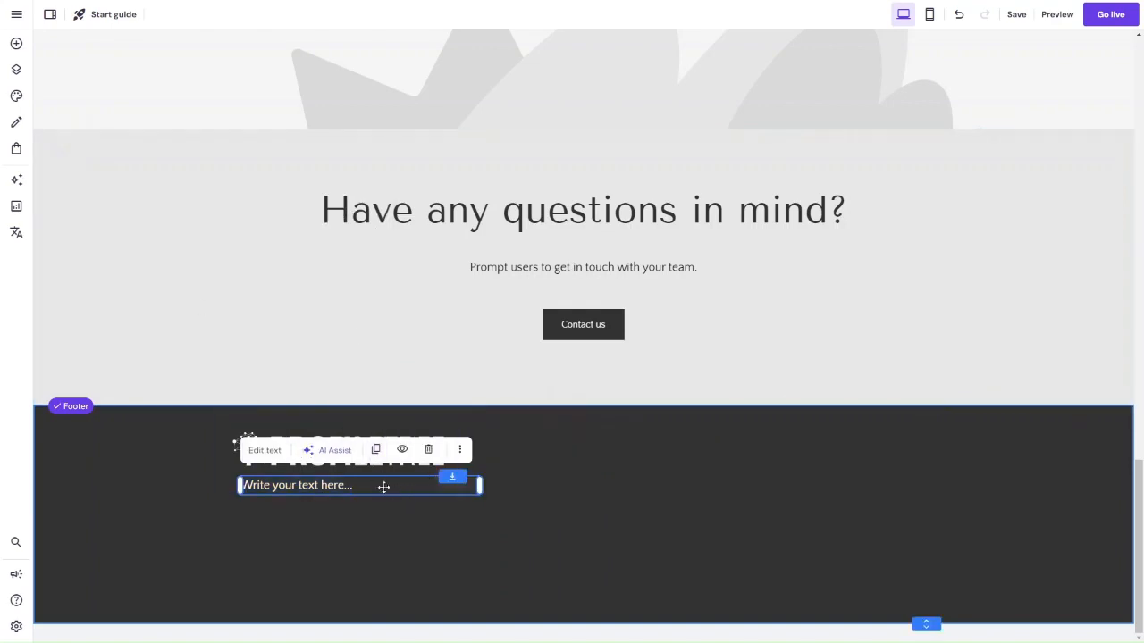
Replace the placeholder below the logo with the Lorem Ipsum passage ending in "make a type specimen book.".
click(271, 454)
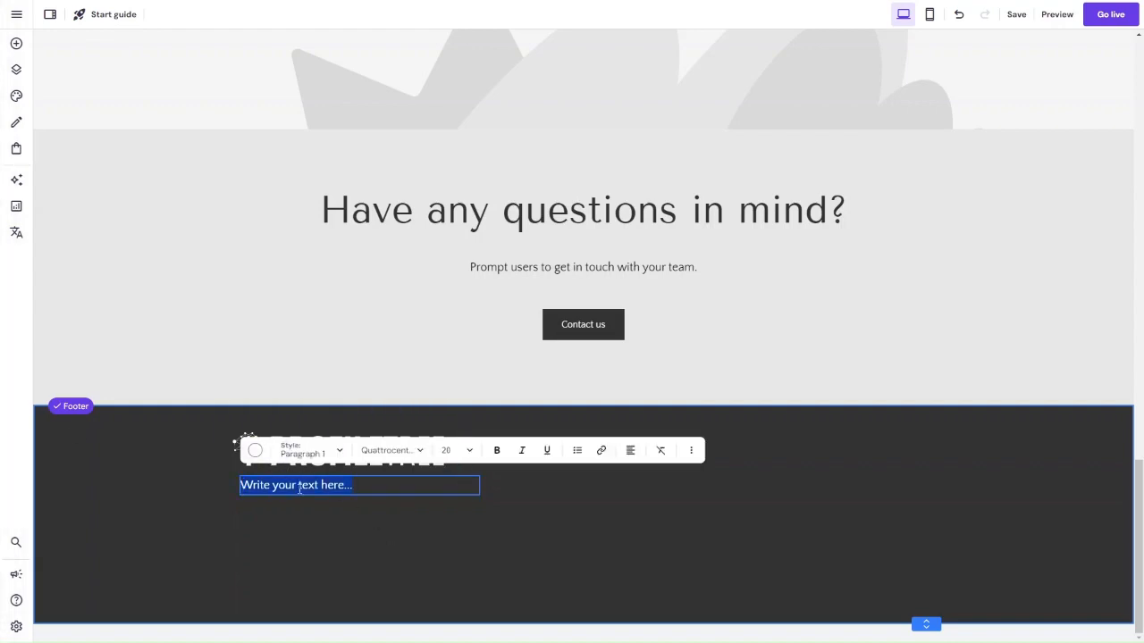
text(Lorem Ipsum is simply dummy text of the printing and typesetting industry. Lorem Ipsum has been the industry's standard dummy text ever since the 1500s, when an unknown printer took a galley of type and scrambled it to make a type specimen book.)
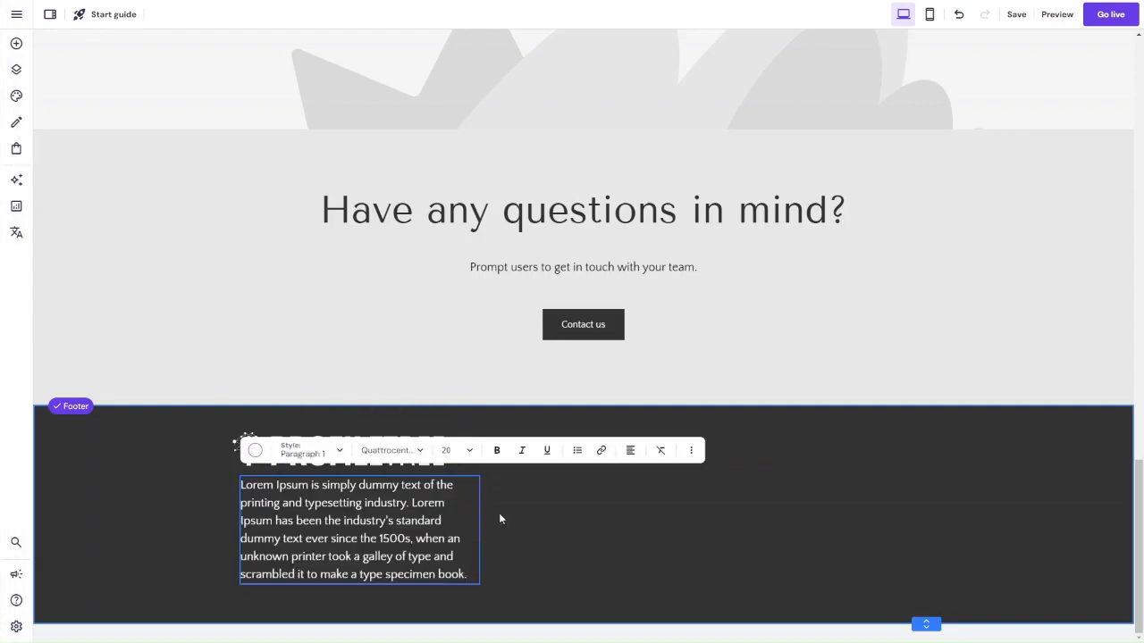
click(499, 513)
click(548, 454)
Nudge the Lorem Ipsum block slightly left and narrow it to match the logo's width.
click(381, 515)
mouse_move(382, 515)
mouse_down()
mouse_move(369, 515)
mouse_move(379, 515)
mouse_up()
drag(476, 527, 448, 529)
Change the Lorem Ipsum block's style to Paragraph 3 and recolour its text white.
click(264, 450)
click(331, 451)
click(340, 417)
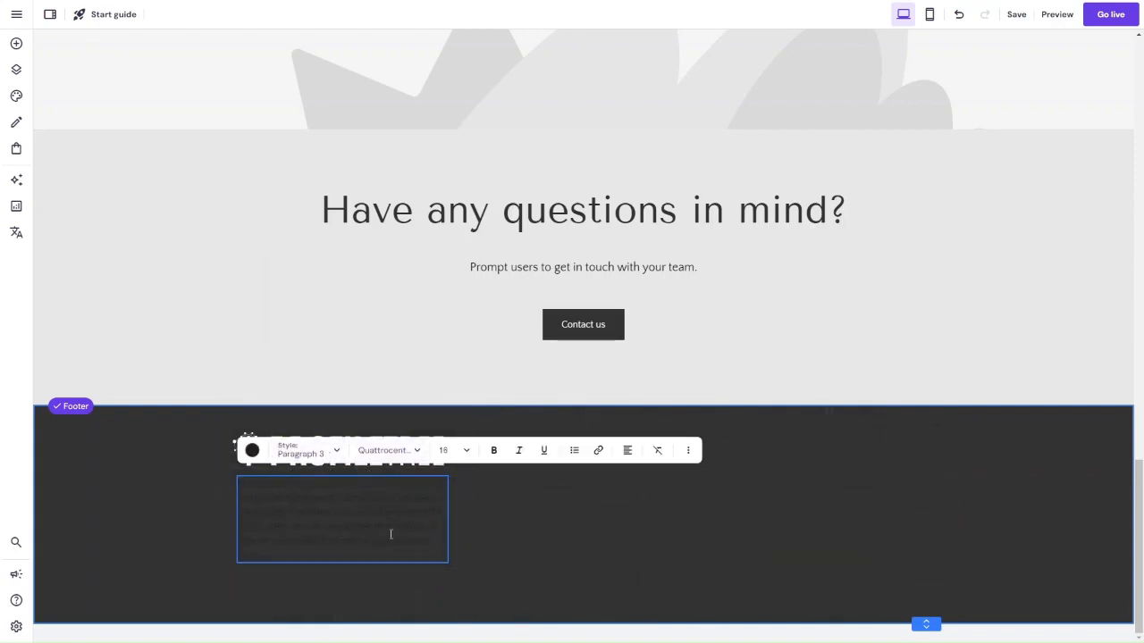
triple_click(390, 534)
click(252, 450)
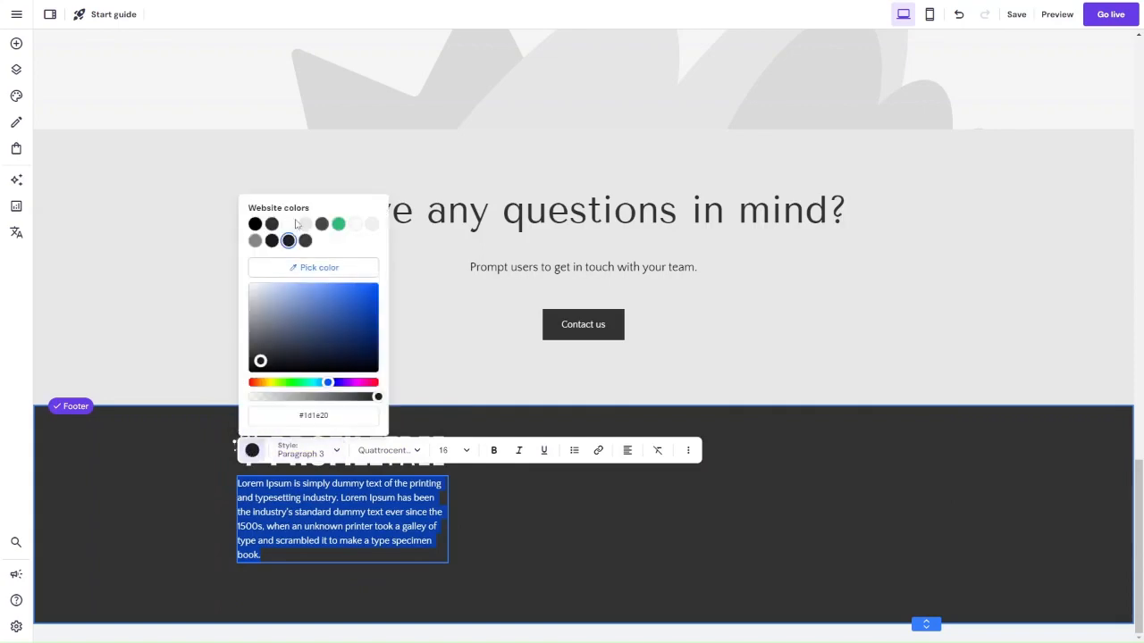
click(522, 533)
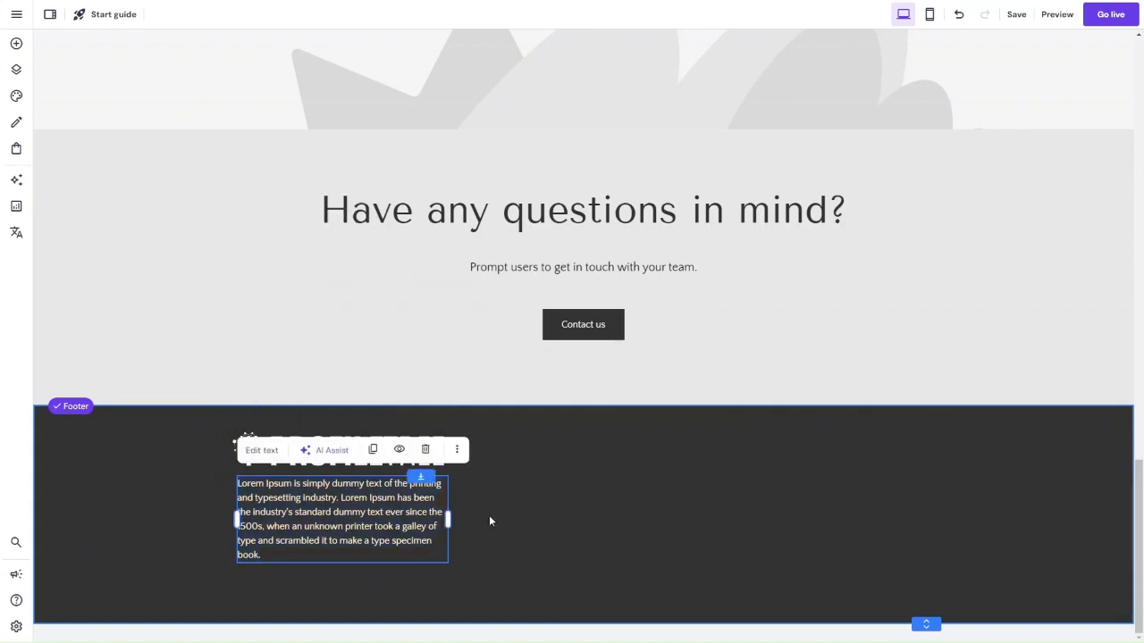
click(489, 515)
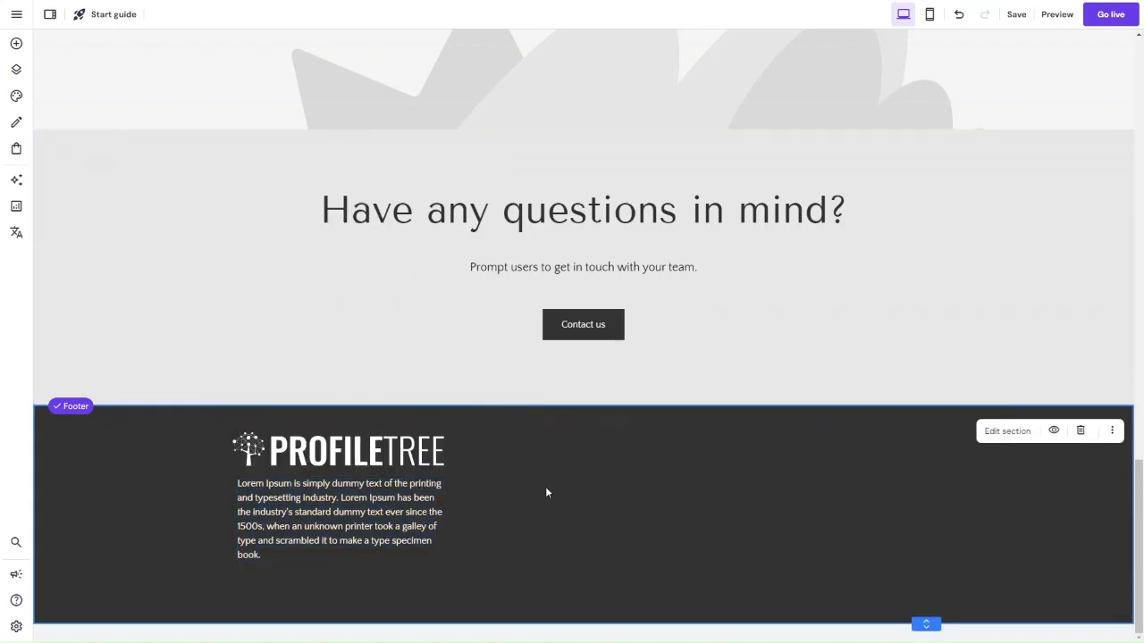
Add a text element in the middle of the footer, beside the logo, and style it as Heading 5.
click(16, 44)
drag(74, 143, 559, 445)
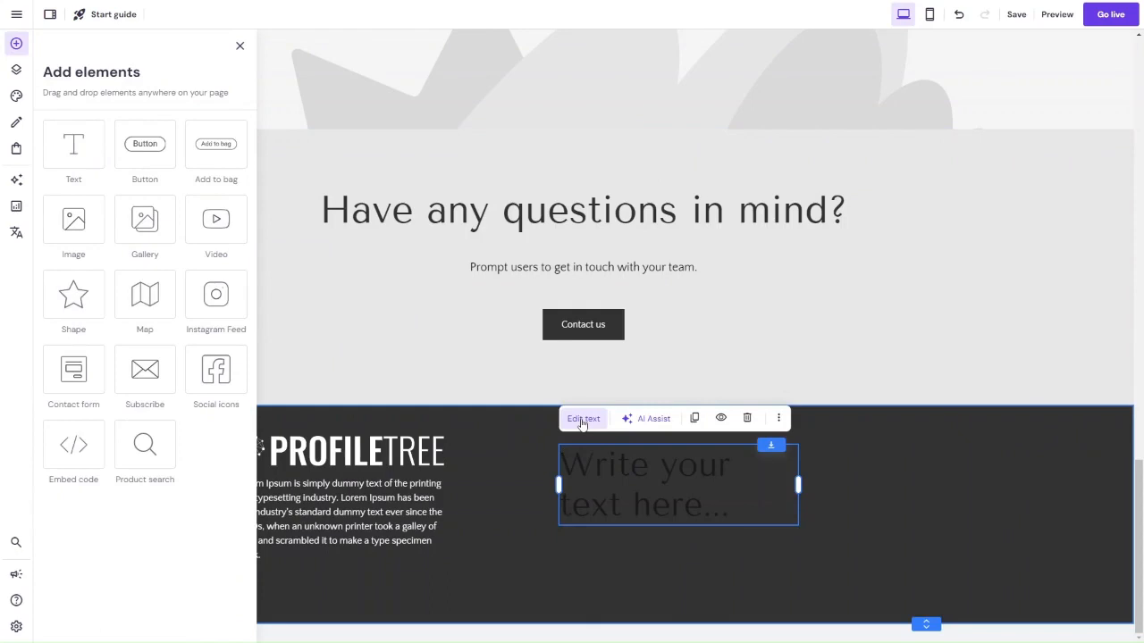
click(583, 419)
click(627, 420)
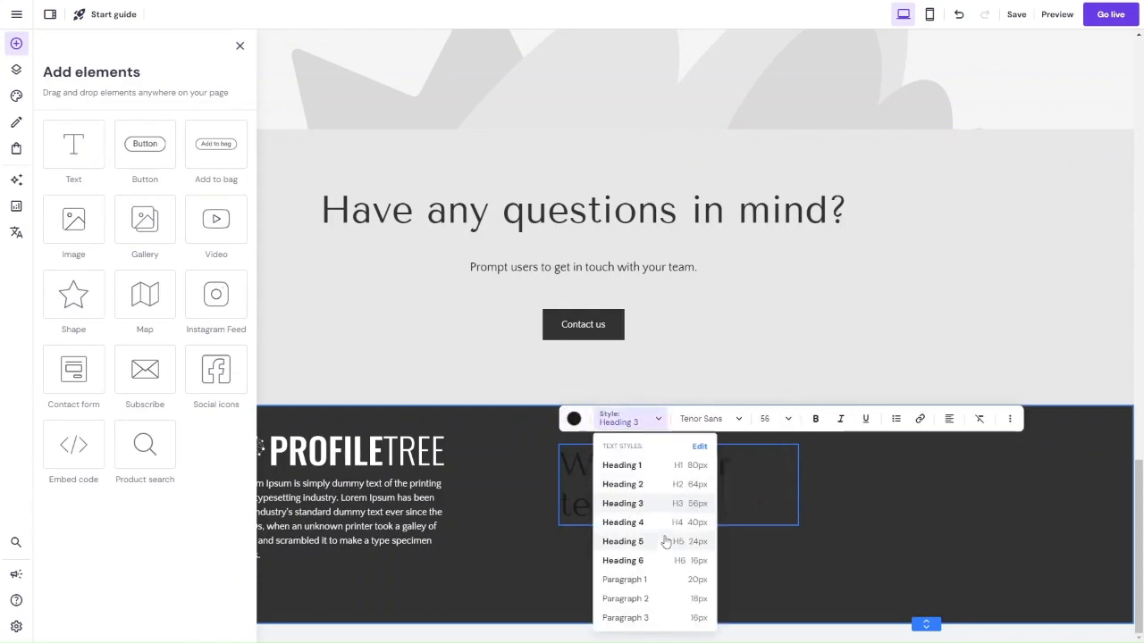
click(647, 542)
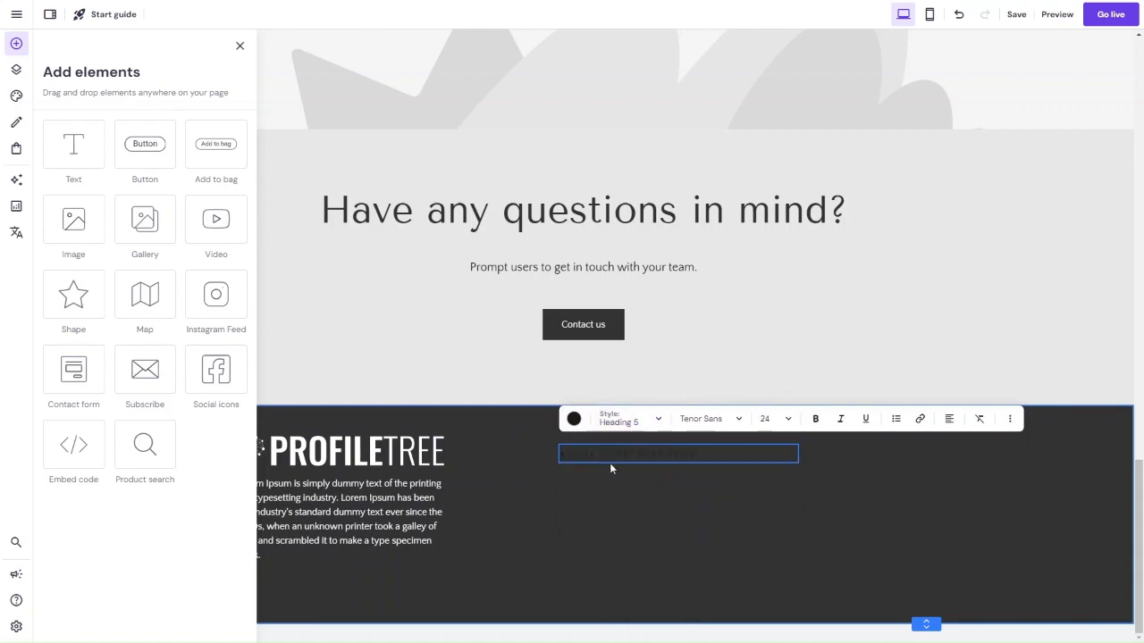
Replace the new heading's placeholder with "Navigation" and colour it white (#ffffff).
triple_click(607, 455)
key(BackSpace)
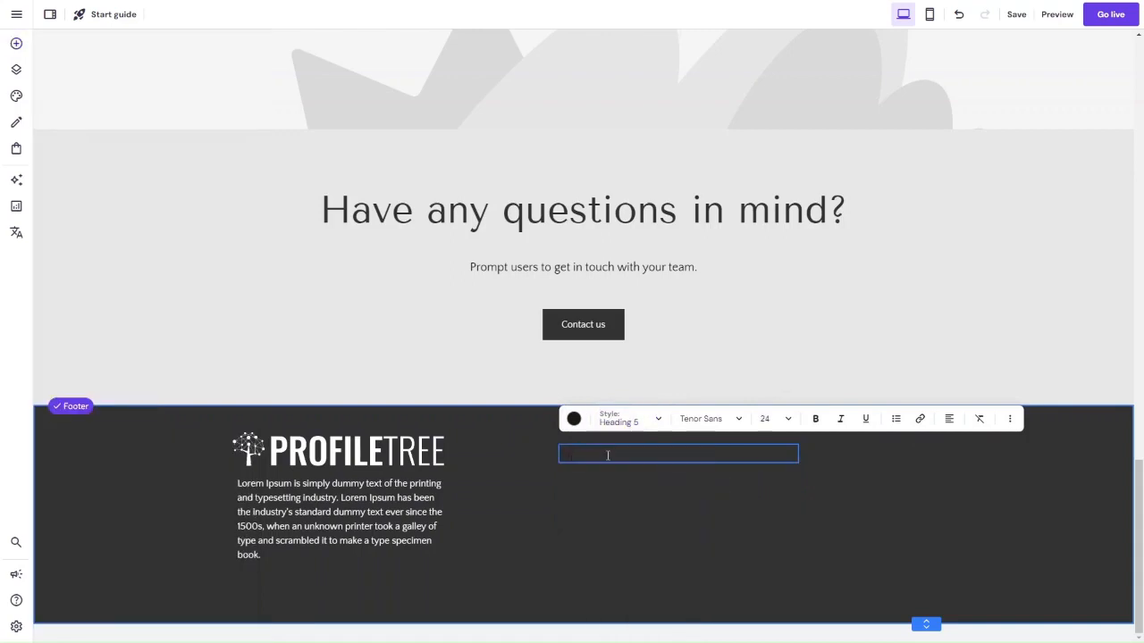
text(Navigation)
double_click(608, 456)
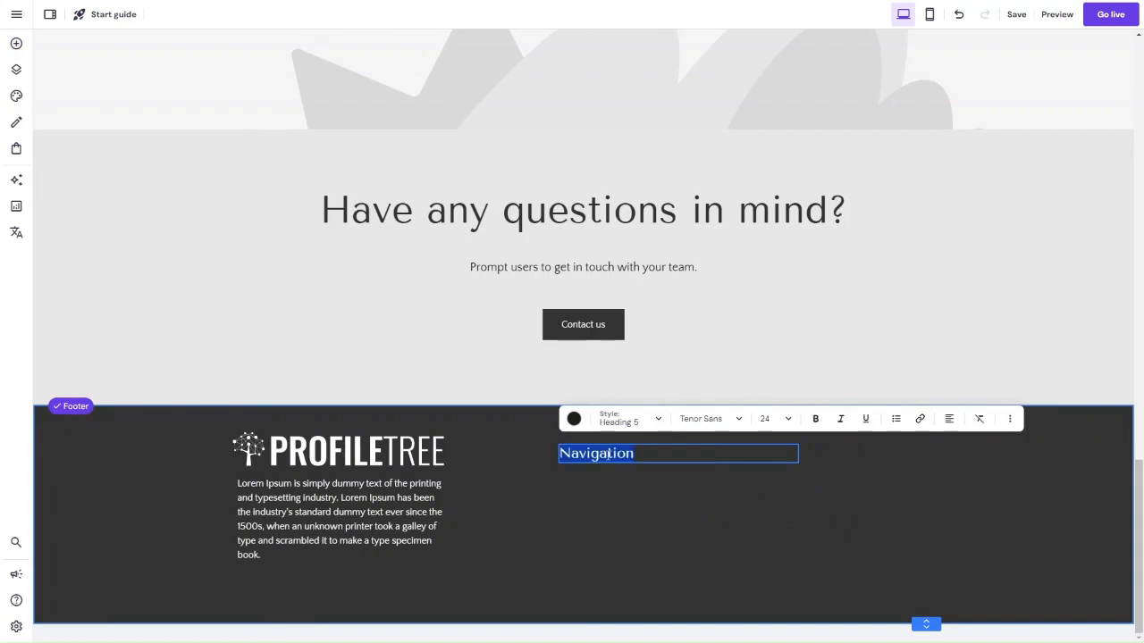
click(573, 418)
click(611, 195)
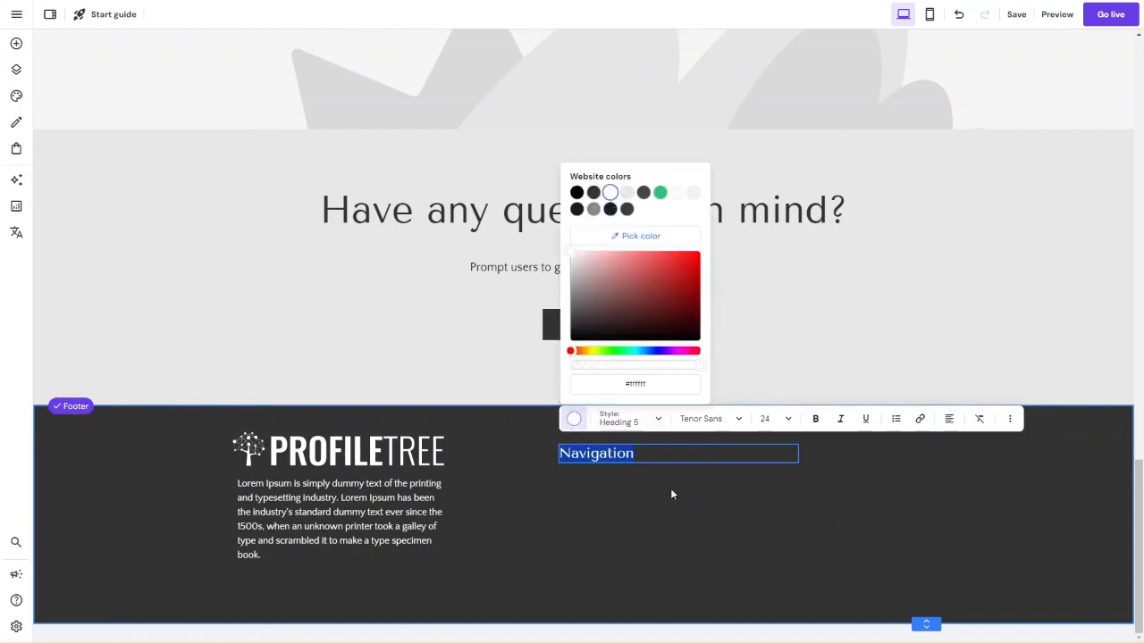
click(616, 458)
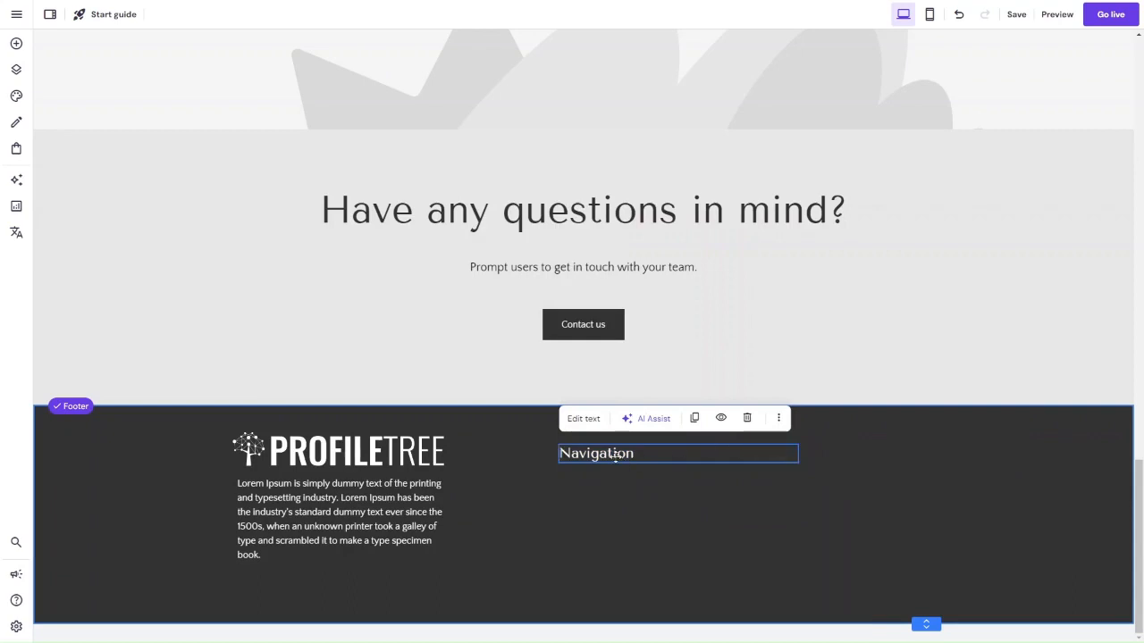
Underline the Navigation heading in the footer.
double_click(629, 455)
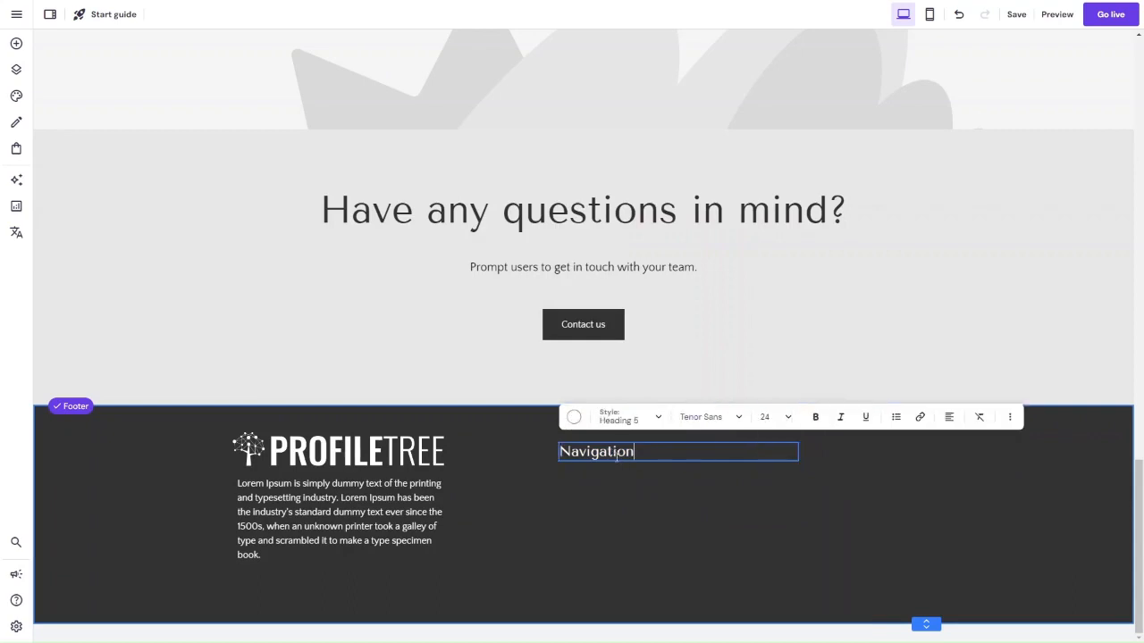
click(865, 416)
click(676, 474)
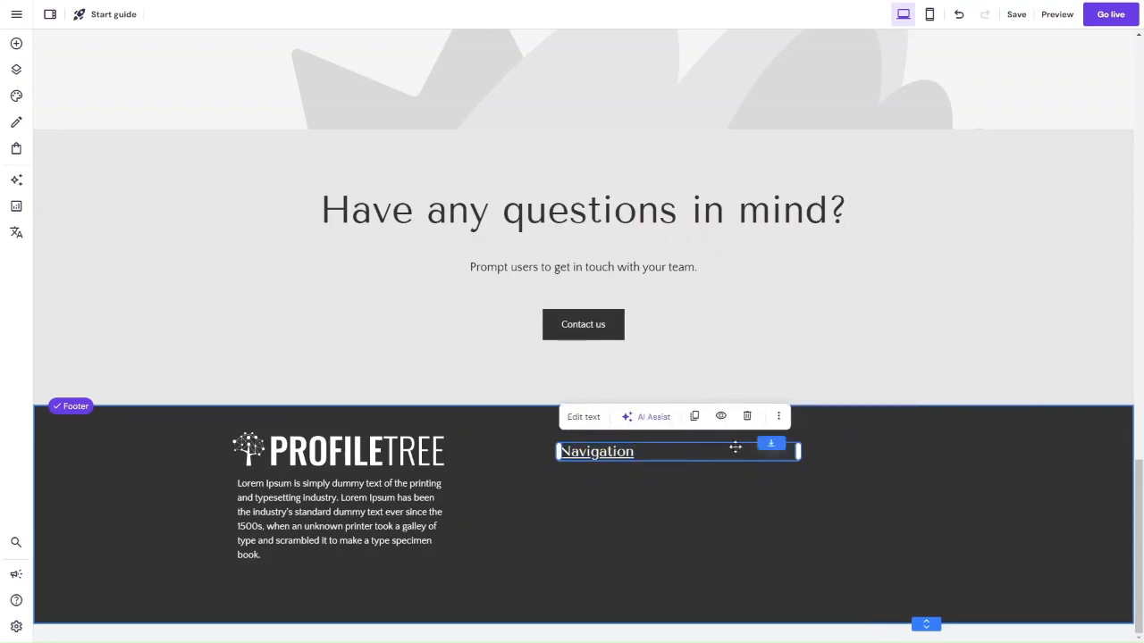
Move the Navigation heading slightly down and left, and narrow its box to fit the word.
click(721, 464)
click(666, 458)
drag(665, 459, 645, 476)
drag(774, 467, 634, 474)
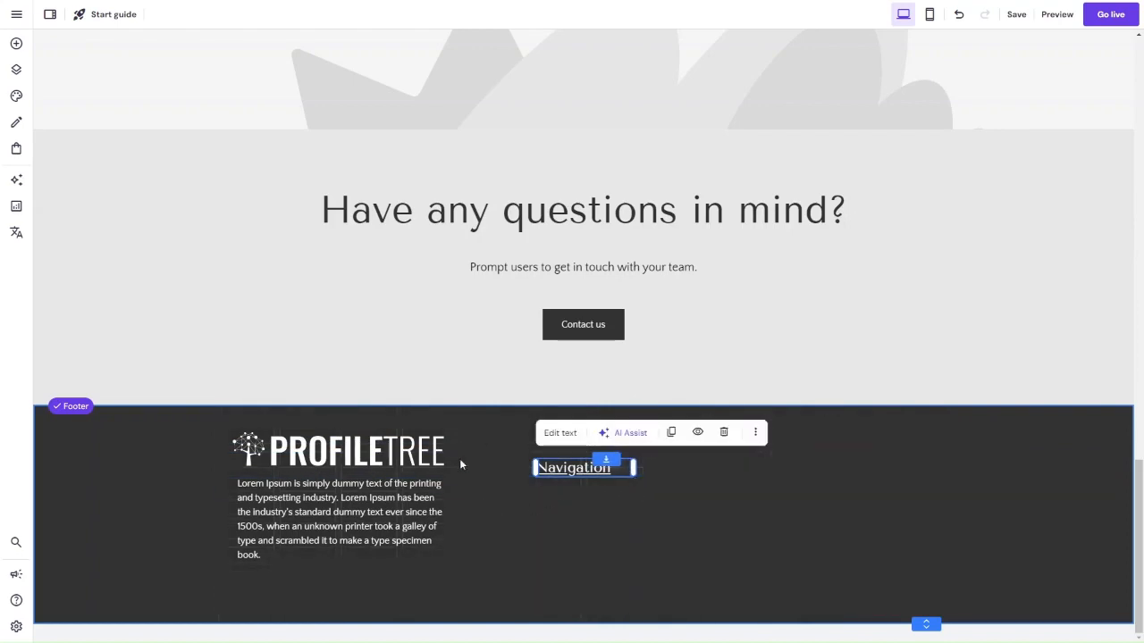
Add a text element below the Navigation heading, style it as Paragraph 3 and place the cursor in its text.
click(16, 42)
drag(97, 143, 582, 508)
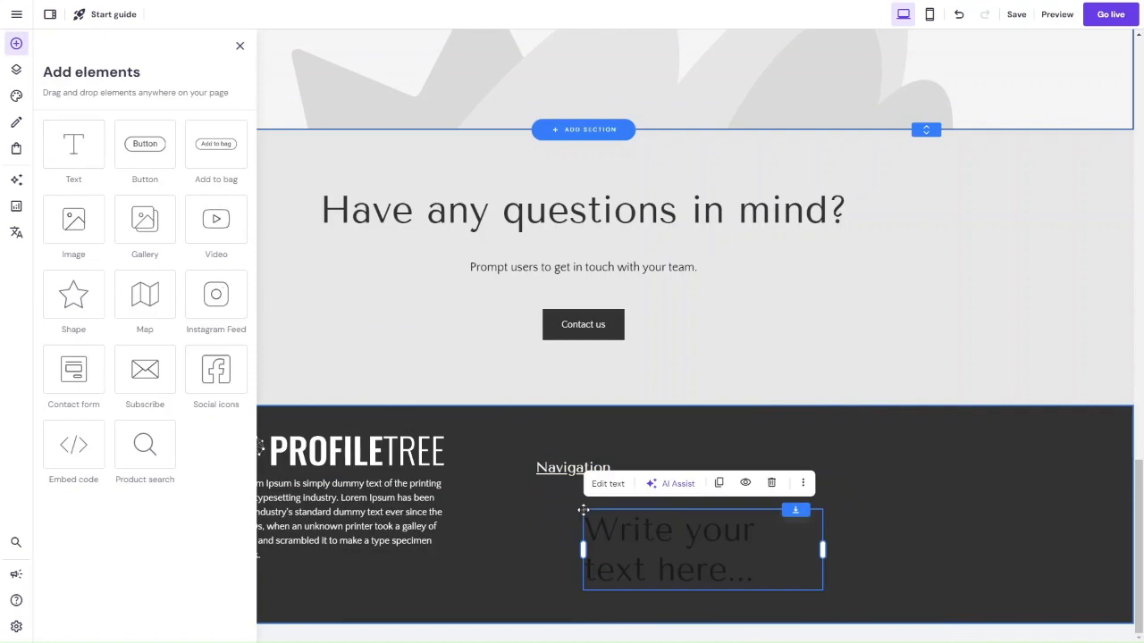
click(608, 483)
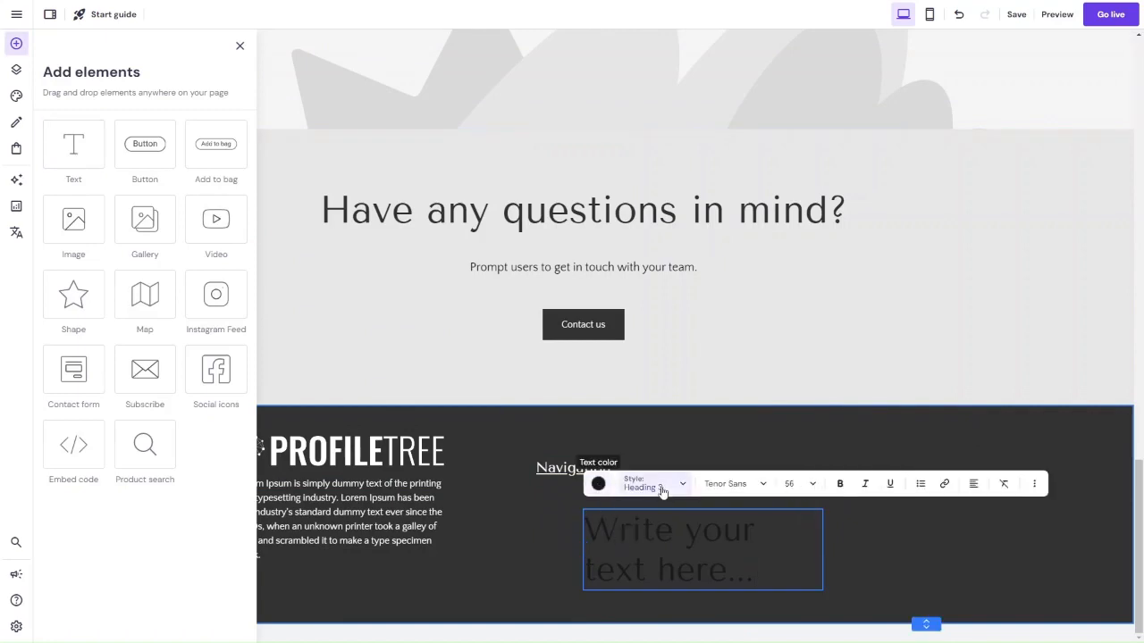
click(661, 487)
click(665, 455)
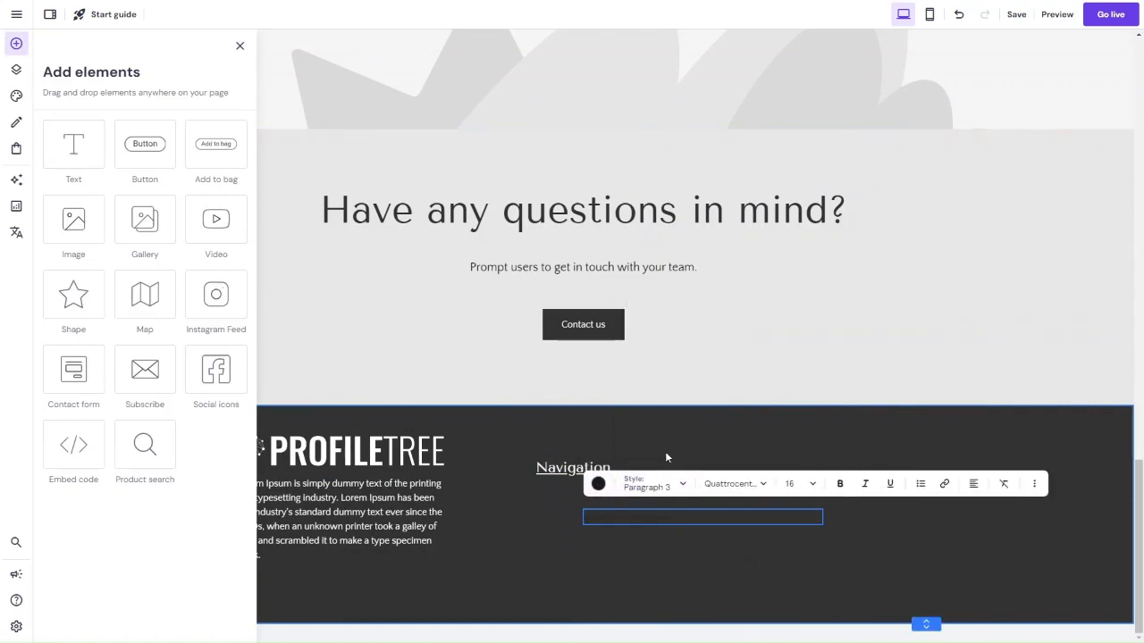
click(639, 516)
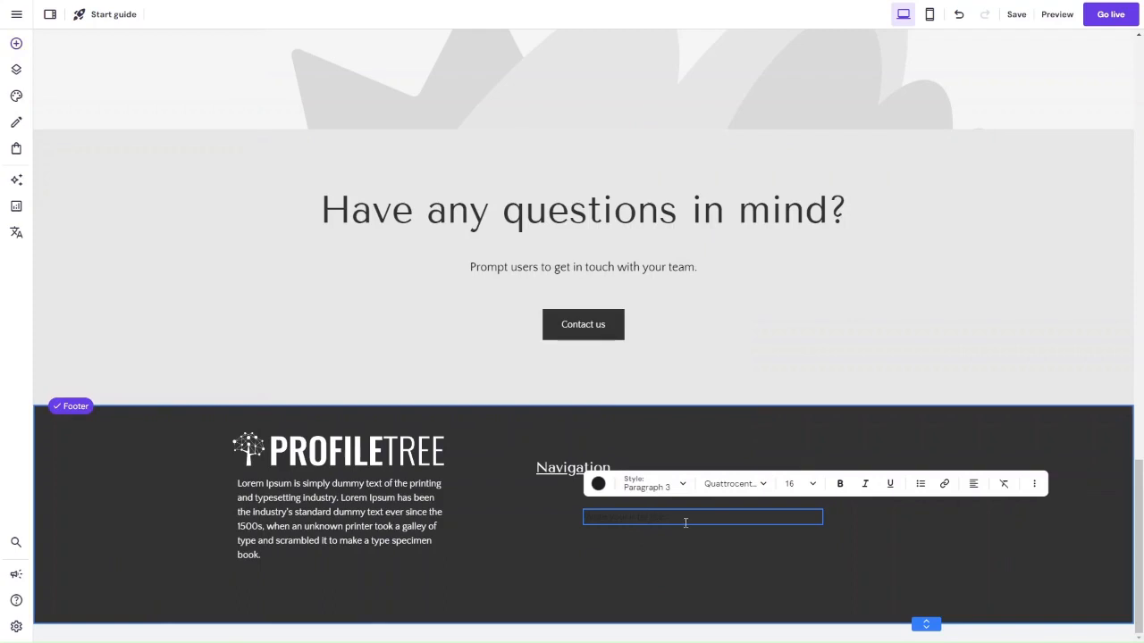
Colour the placeholder text beneath the Navigation heading white.
click(597, 486)
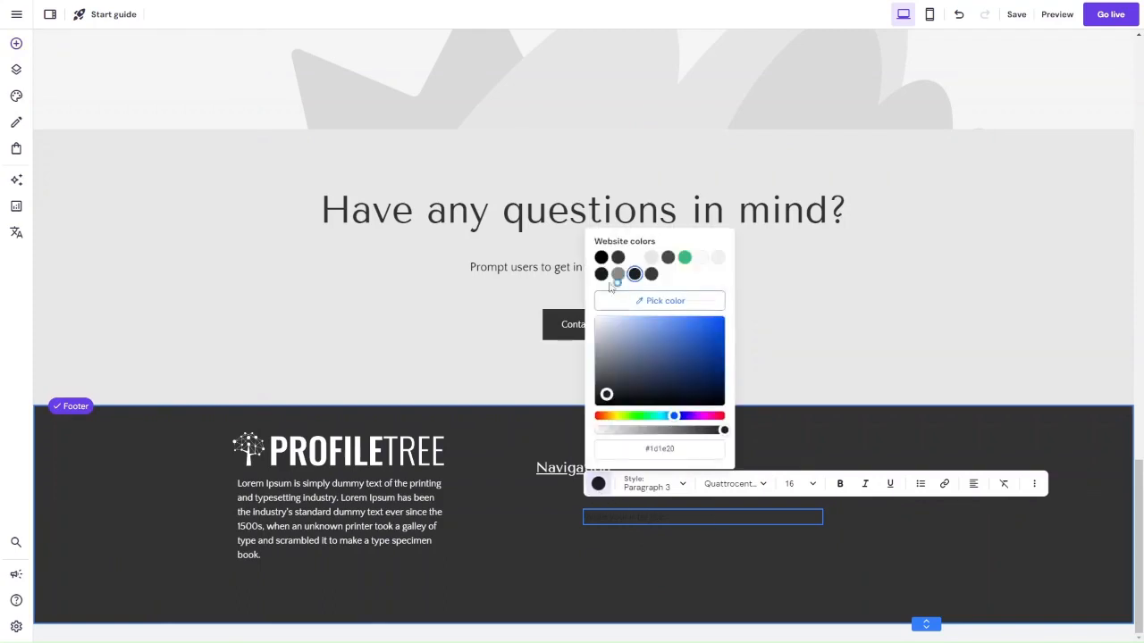
click(633, 258)
click(651, 526)
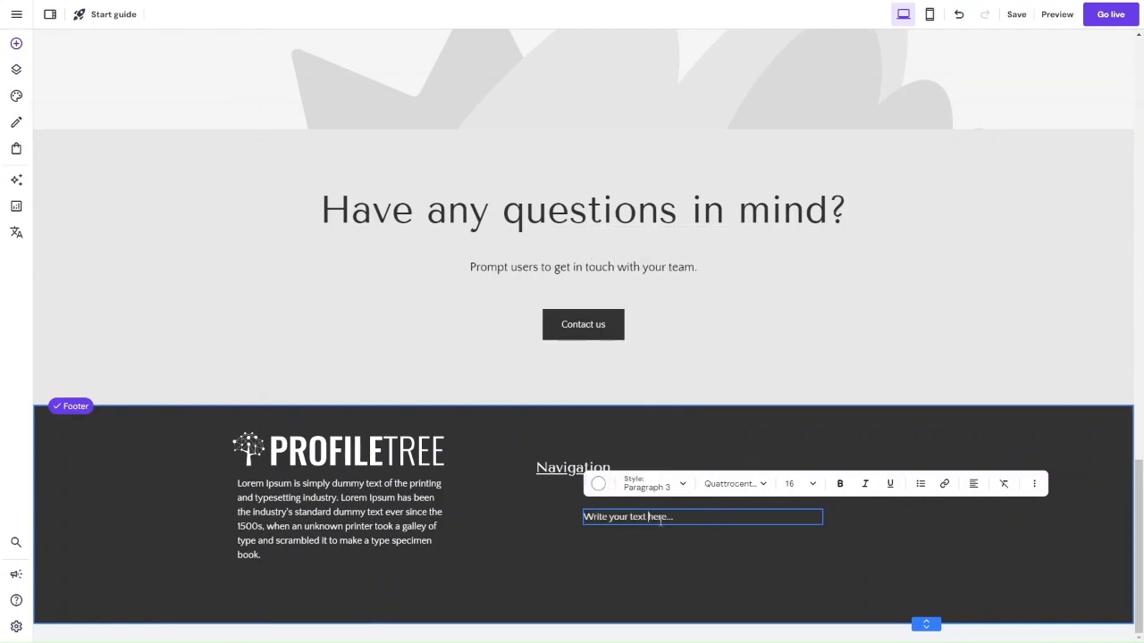
drag(673, 520, 574, 527)
key(Escape)
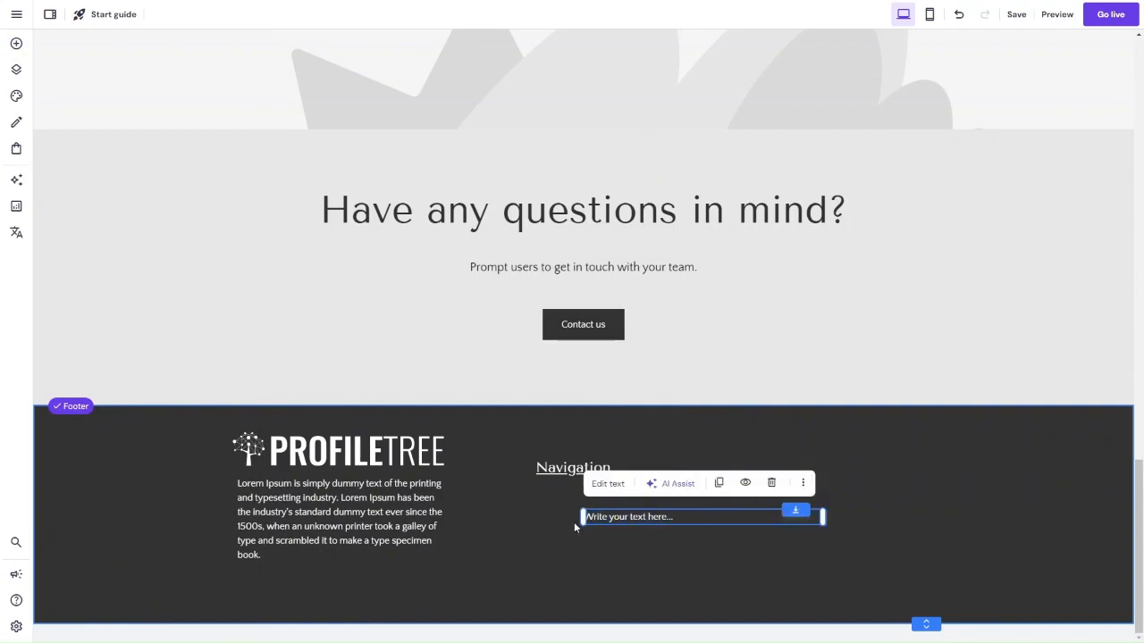
click(600, 517)
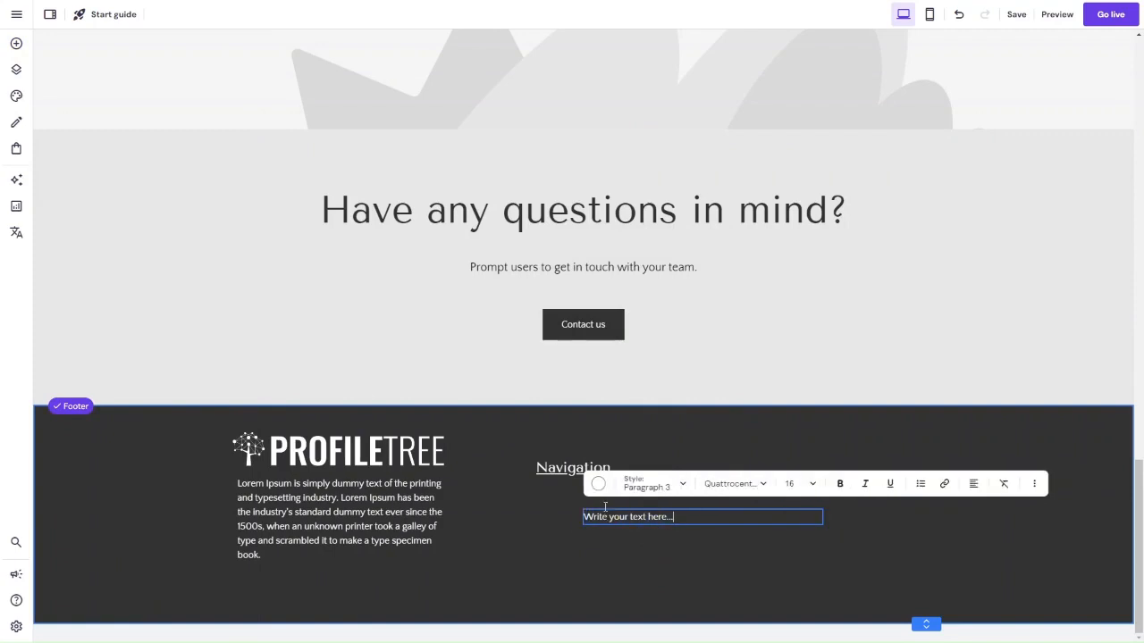
key(Escape)
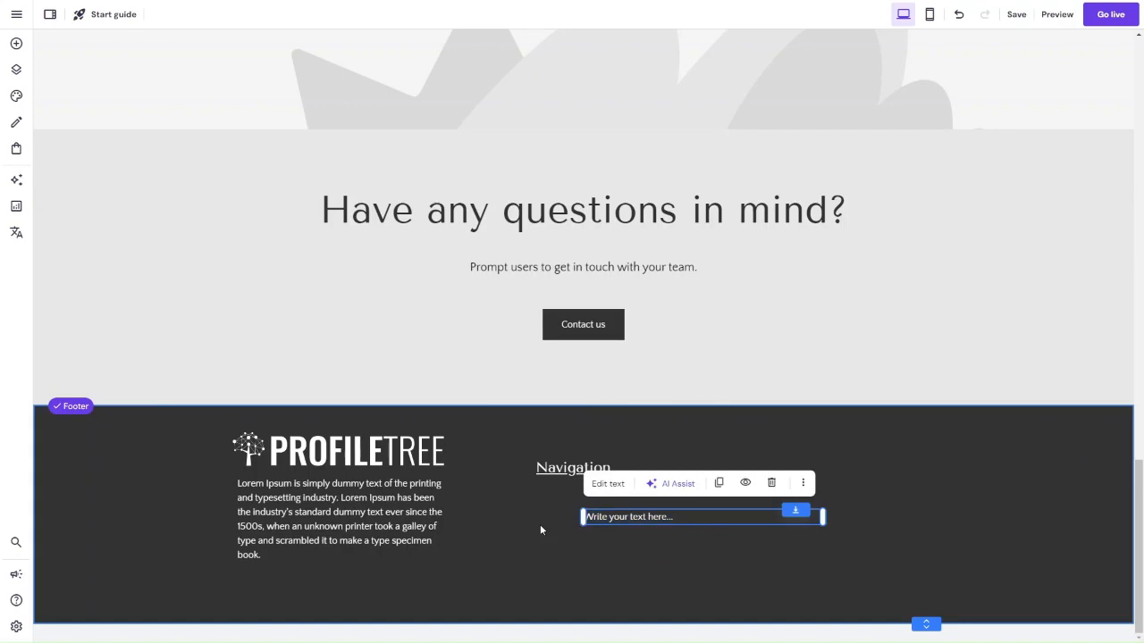
Replace the placeholder below Navigation with three separate lines: "Privacy Policy", "Terms and Conditions" and "FAQs".
click(607, 484)
text(P)
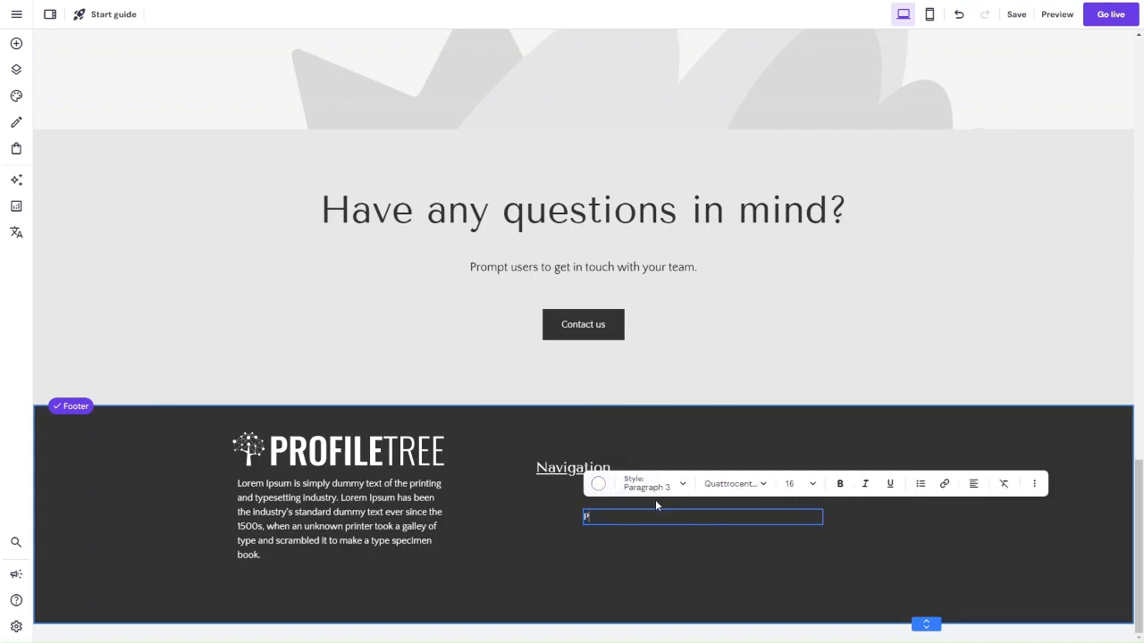
text(rivacy Policy)
key(Return)
text(Terms and )
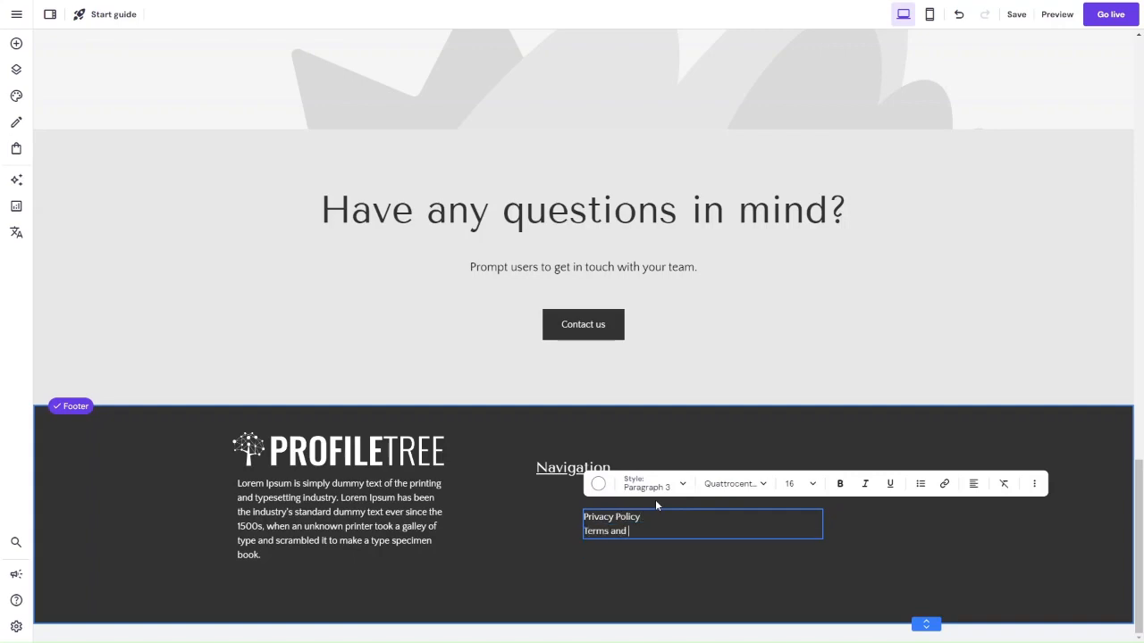
text(Conditions)
key(Return)
text(FAQs)
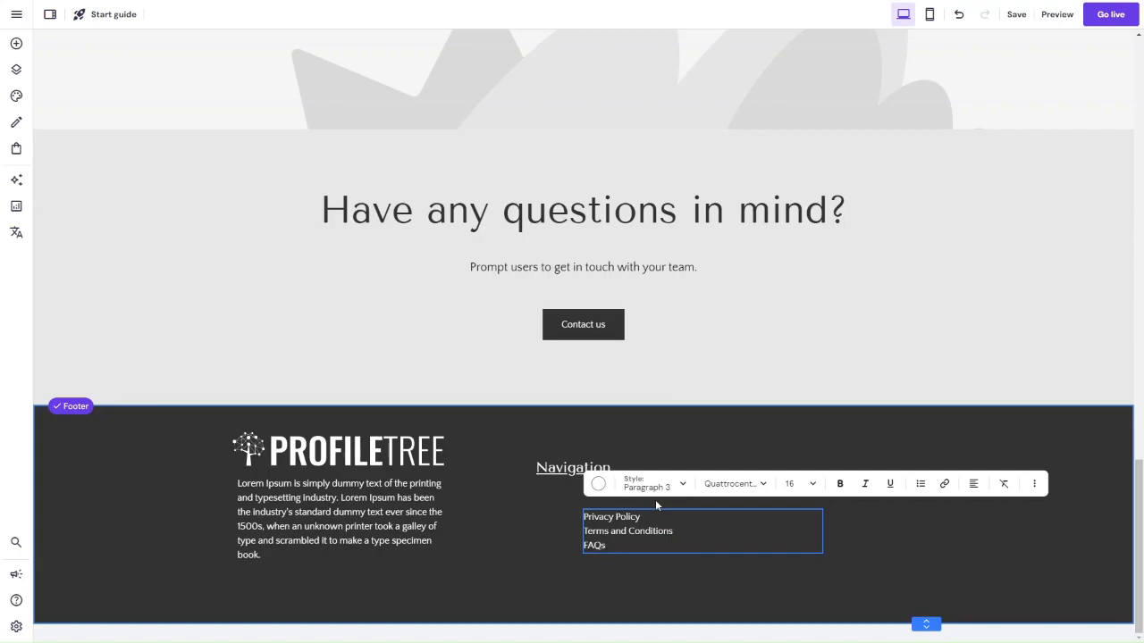
Narrow the three-line text box to fit its text and left-align it directly beneath the Navigation heading.
key(Escape)
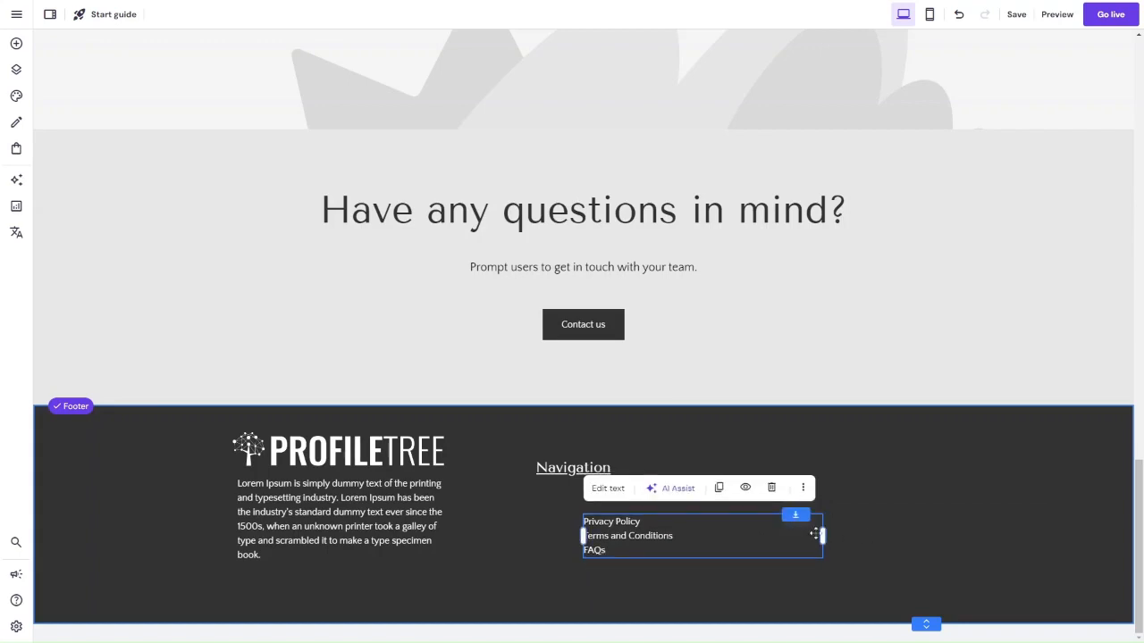
drag(822, 533, 608, 529)
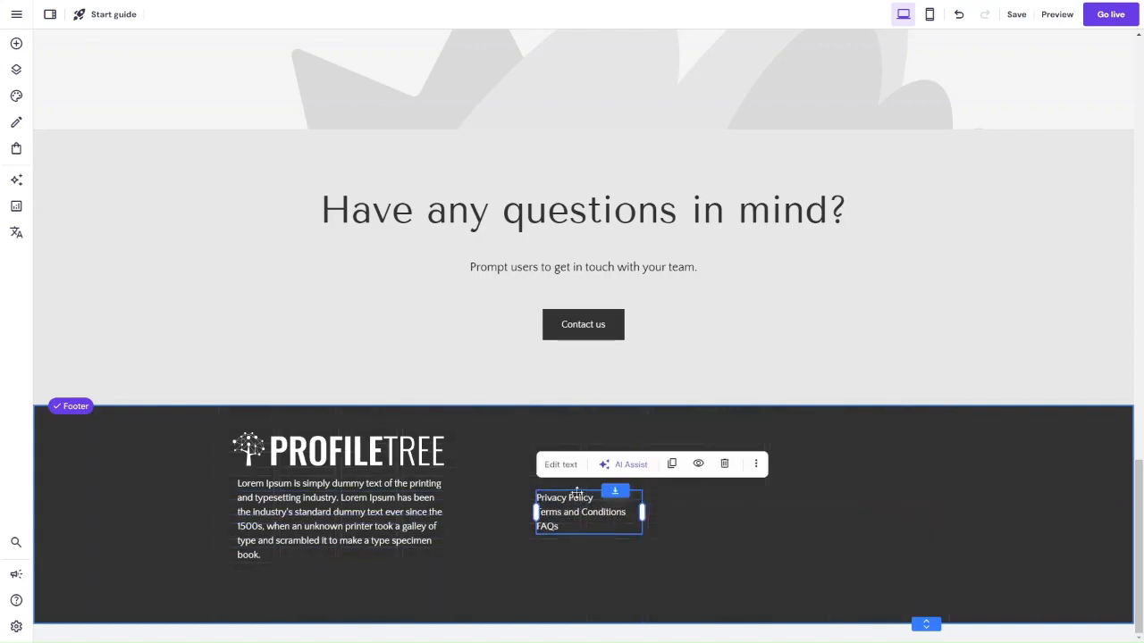
click(698, 515)
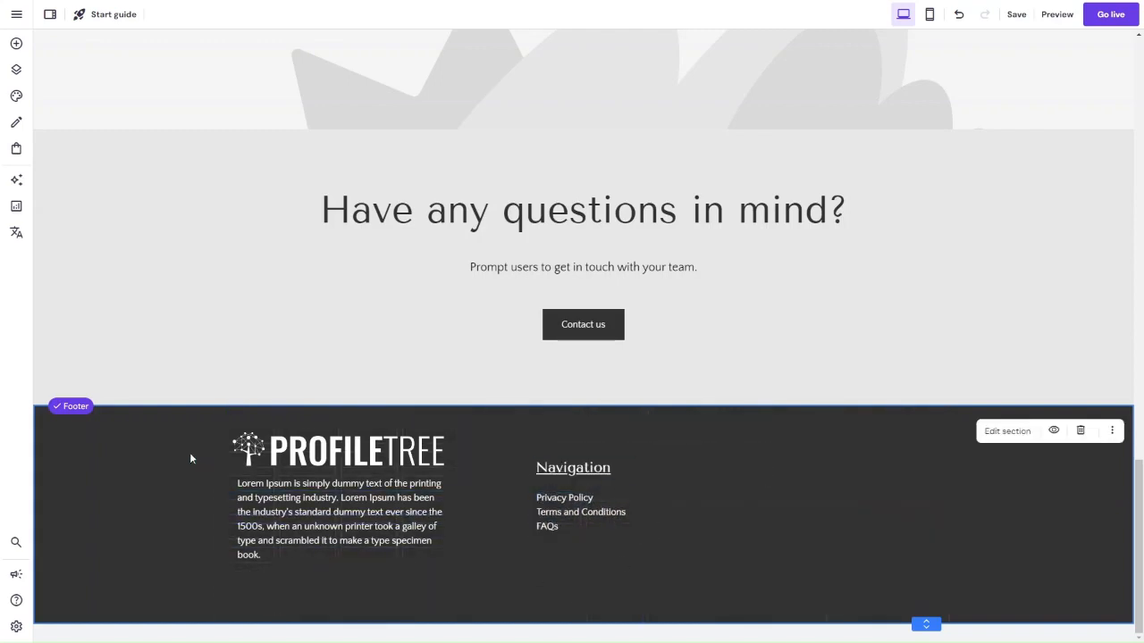
Duplicate the Navigation heading and place the copy to its right at the same height.
click(625, 468)
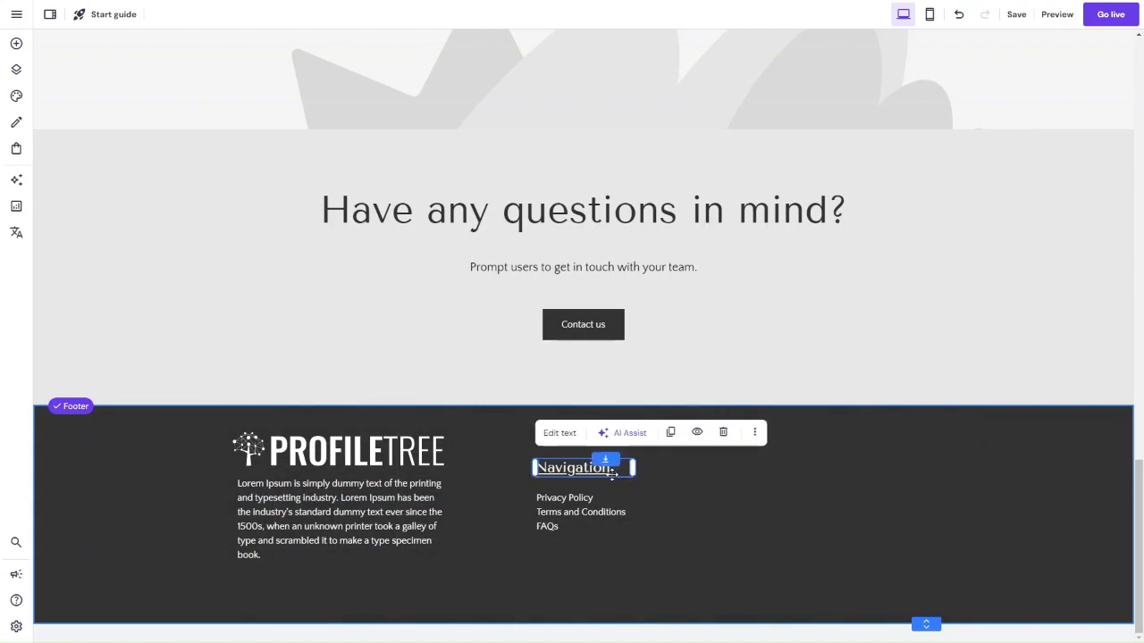
click(670, 433)
drag(595, 495, 770, 467)
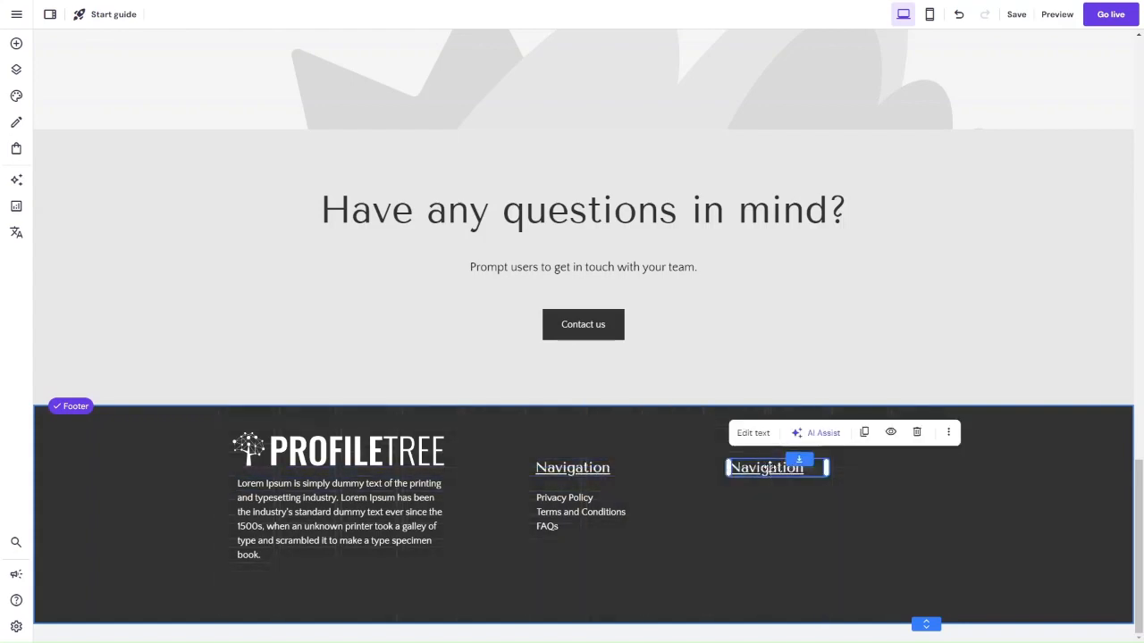
Change the duplicated heading's text to "Follow us on".
click(753, 438)
double_click(754, 464)
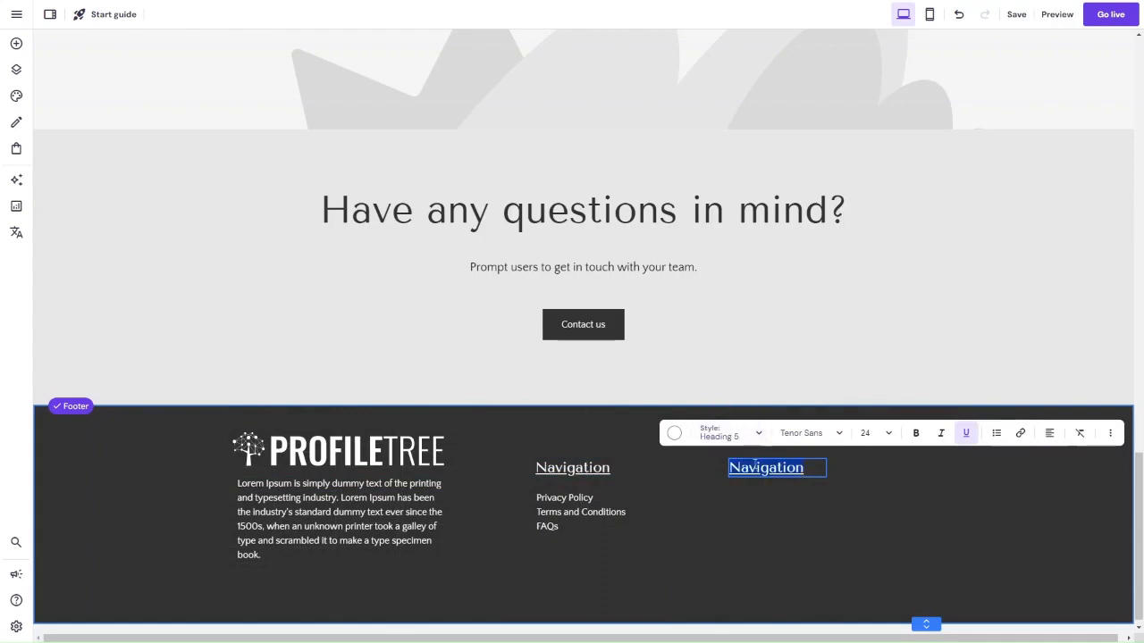
text(Follo)
text(w us)
key(BackSpace)
key(BackSpace)
text(us on)
key(Escape)
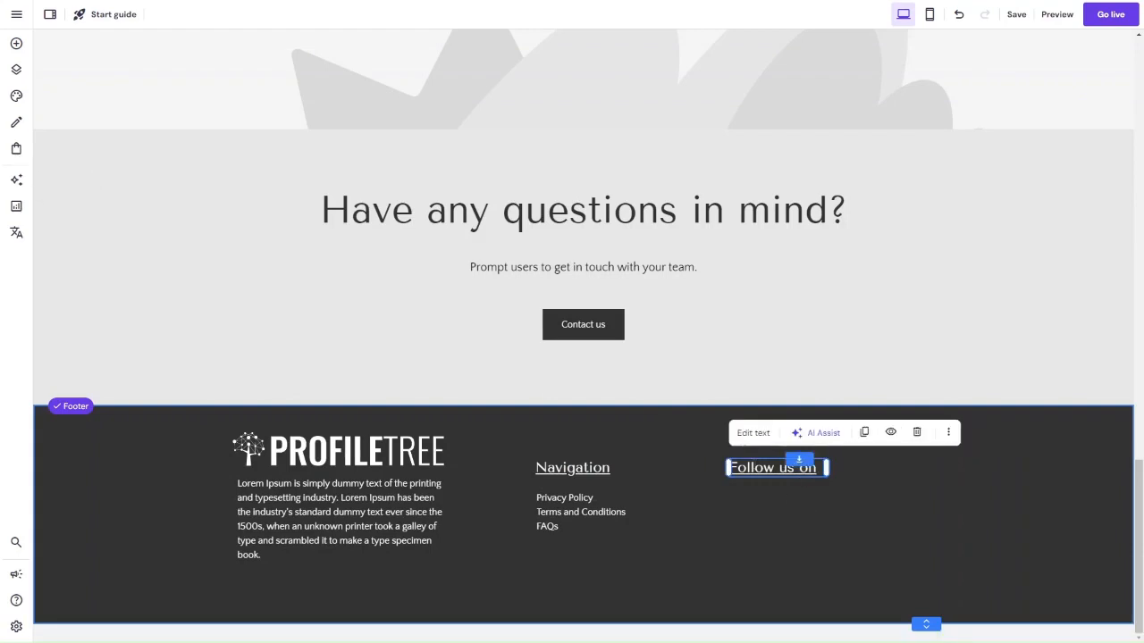
key(Escape)
Add a social icons element to the footer, align it beneath the "Follow us on" heading and widen it.
click(16, 43)
drag(215, 350, 759, 509)
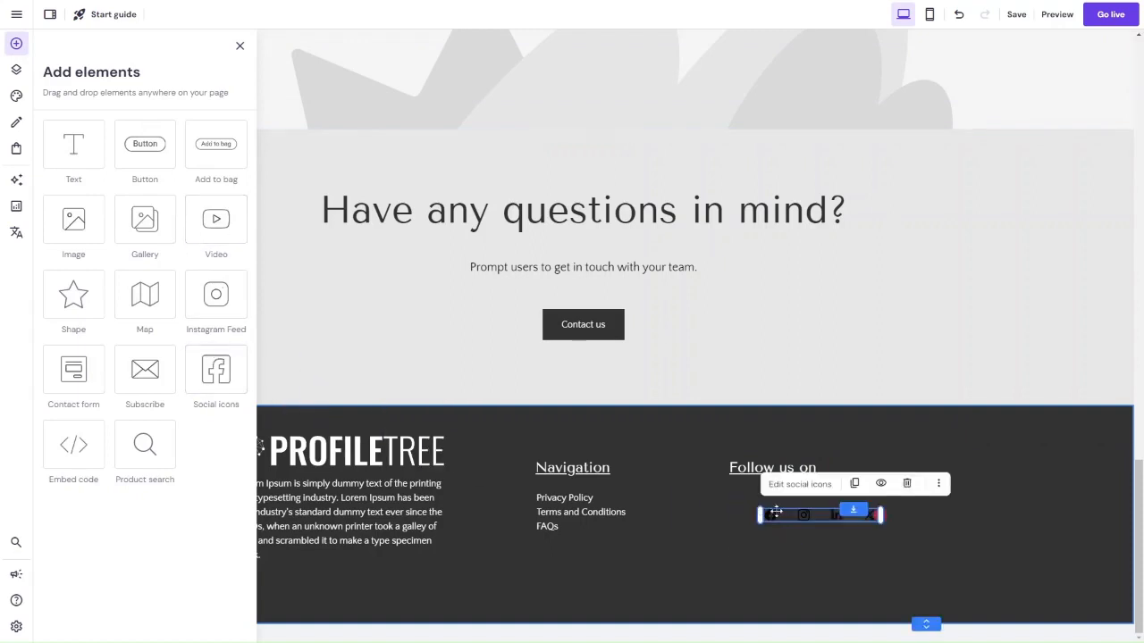
right_click(748, 493)
click(855, 518)
drag(855, 518, 887, 493)
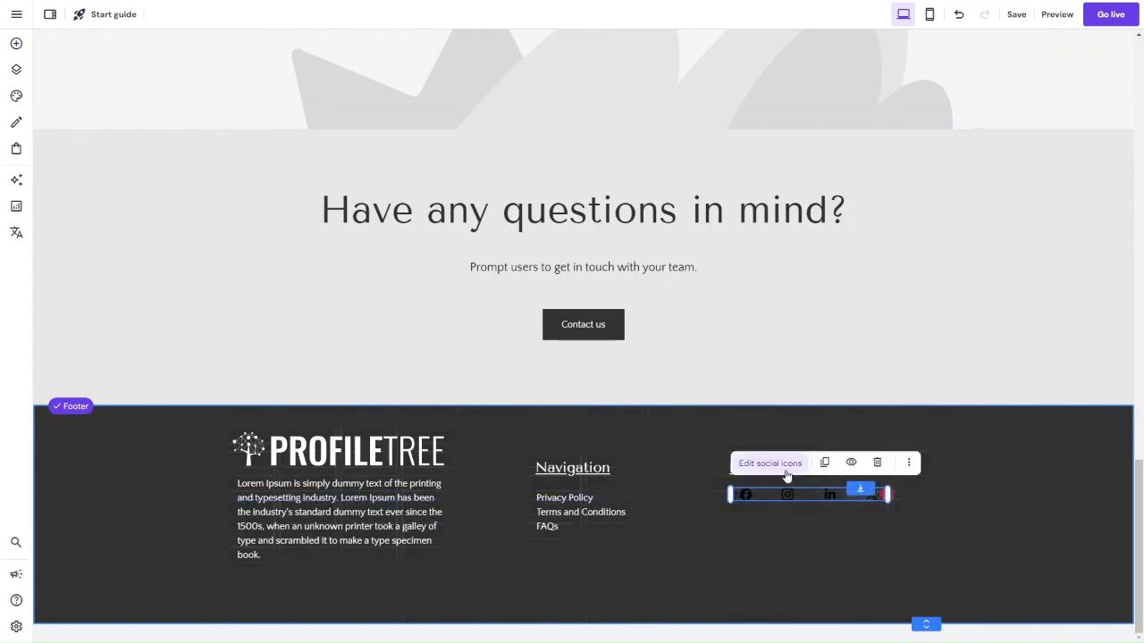
Colour the social icons white in their normal state and green (#33ac77) on hover.
click(770, 463)
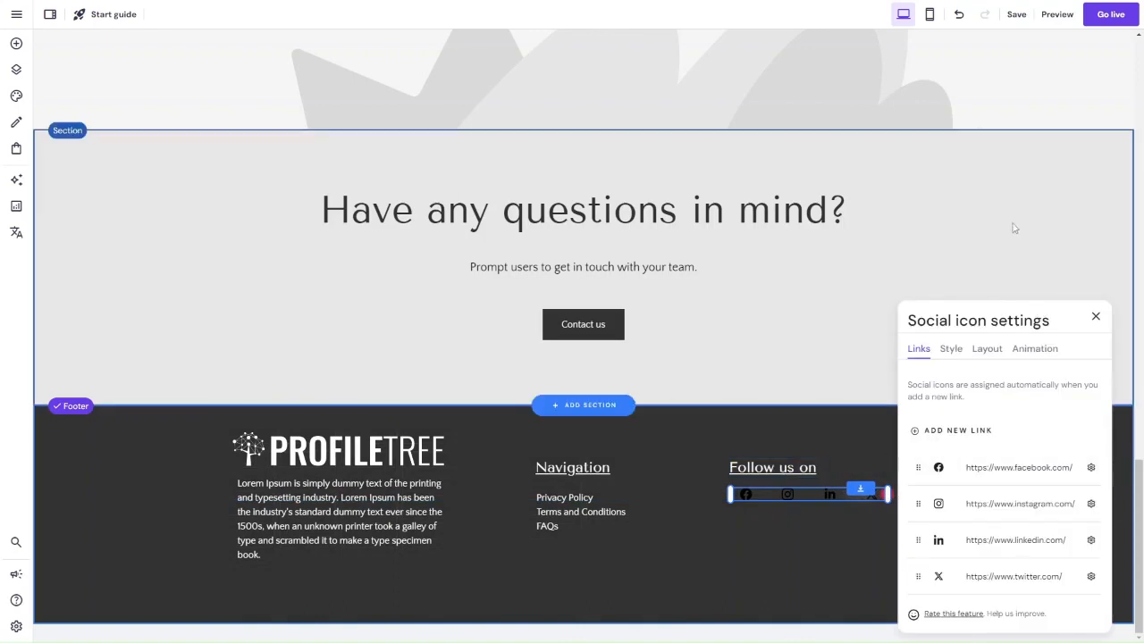
click(949, 350)
click(1097, 464)
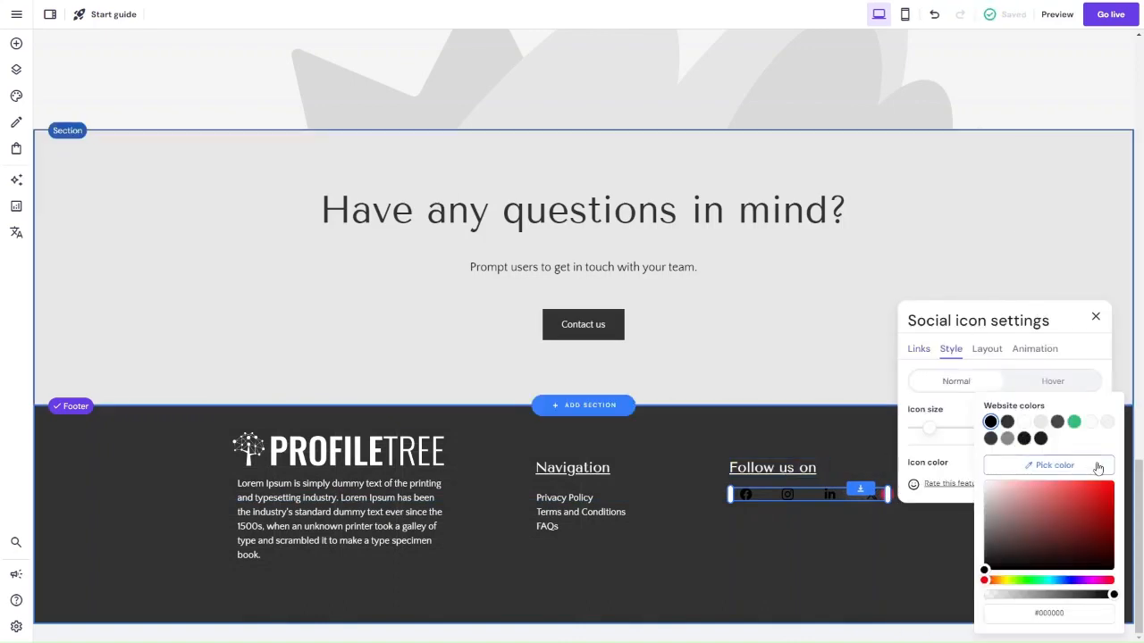
click(1024, 422)
click(1038, 387)
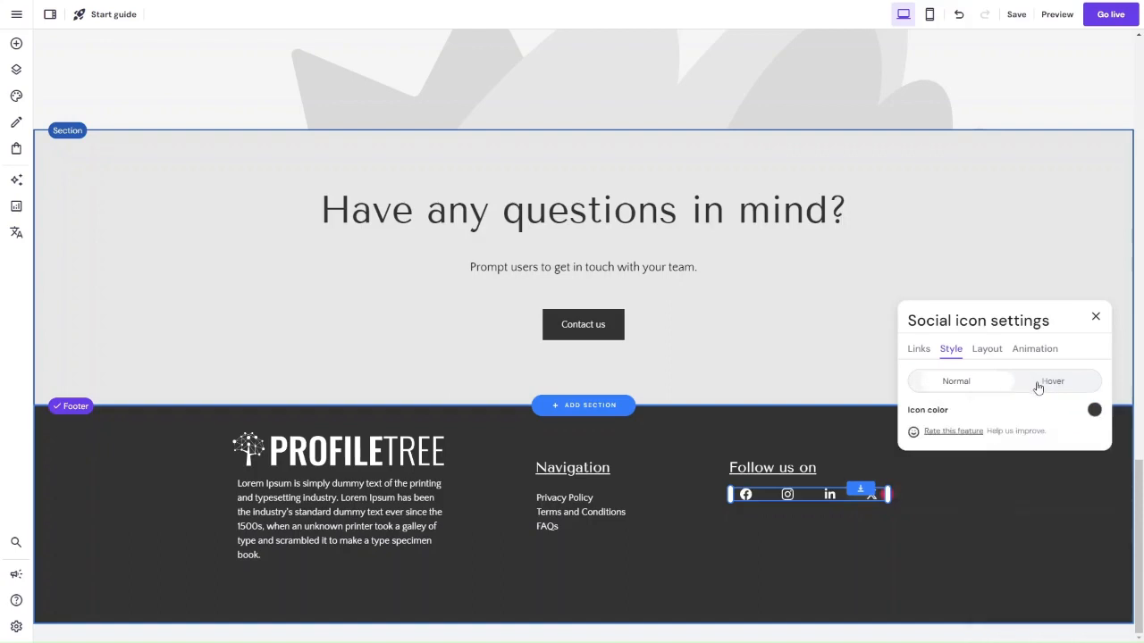
click(1094, 409)
click(1074, 422)
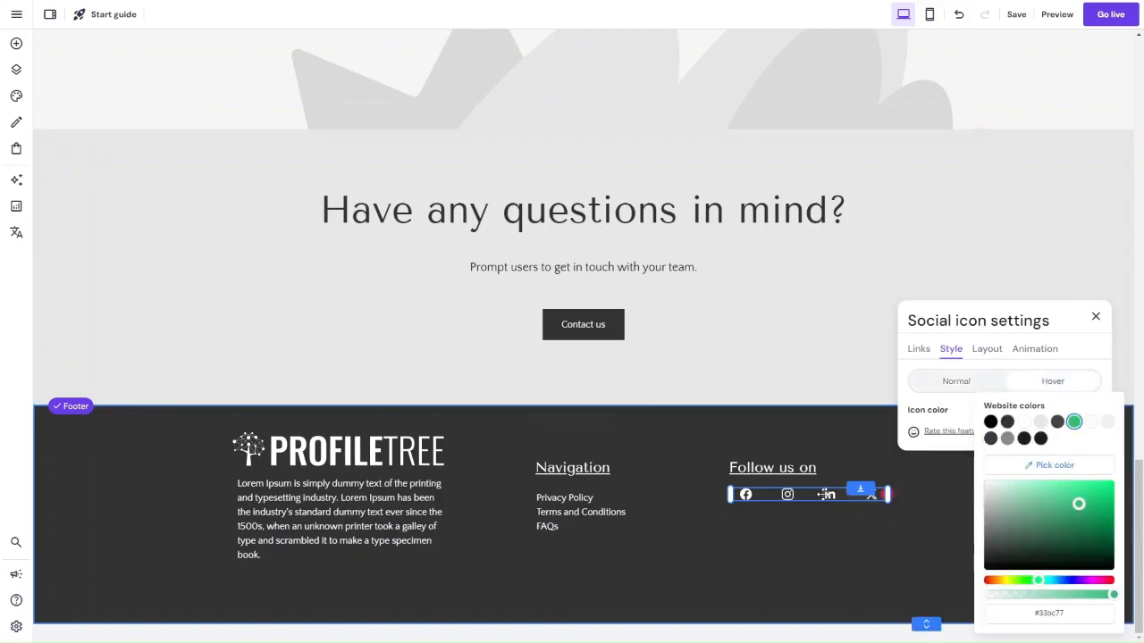
Delete the Twitter link from the footer's social icons.
click(917, 354)
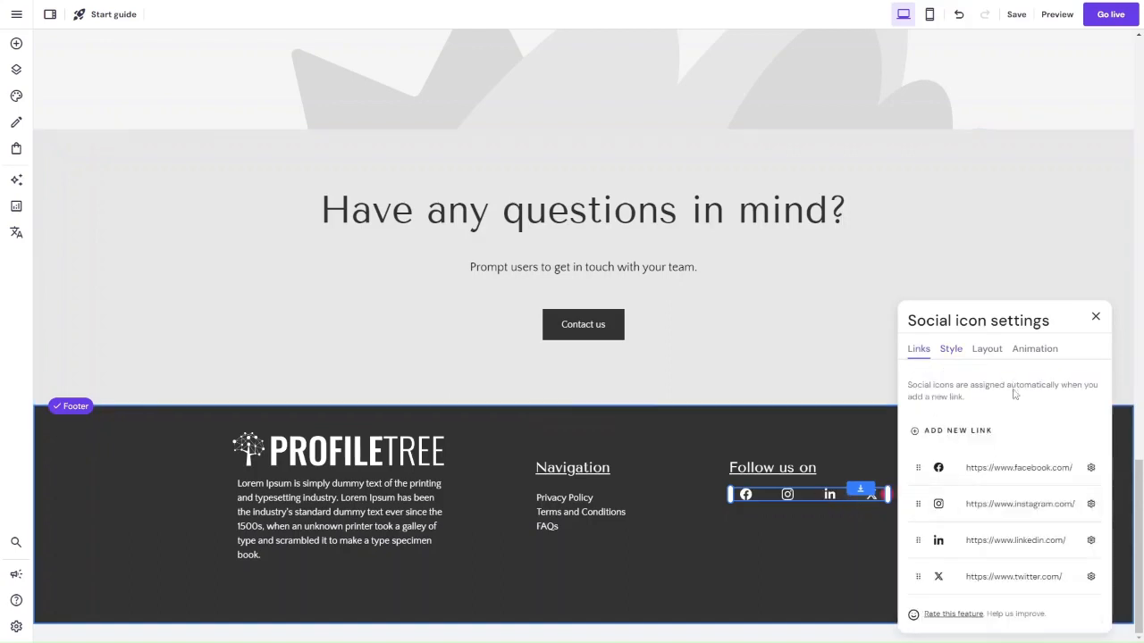
click(832, 546)
click(884, 494)
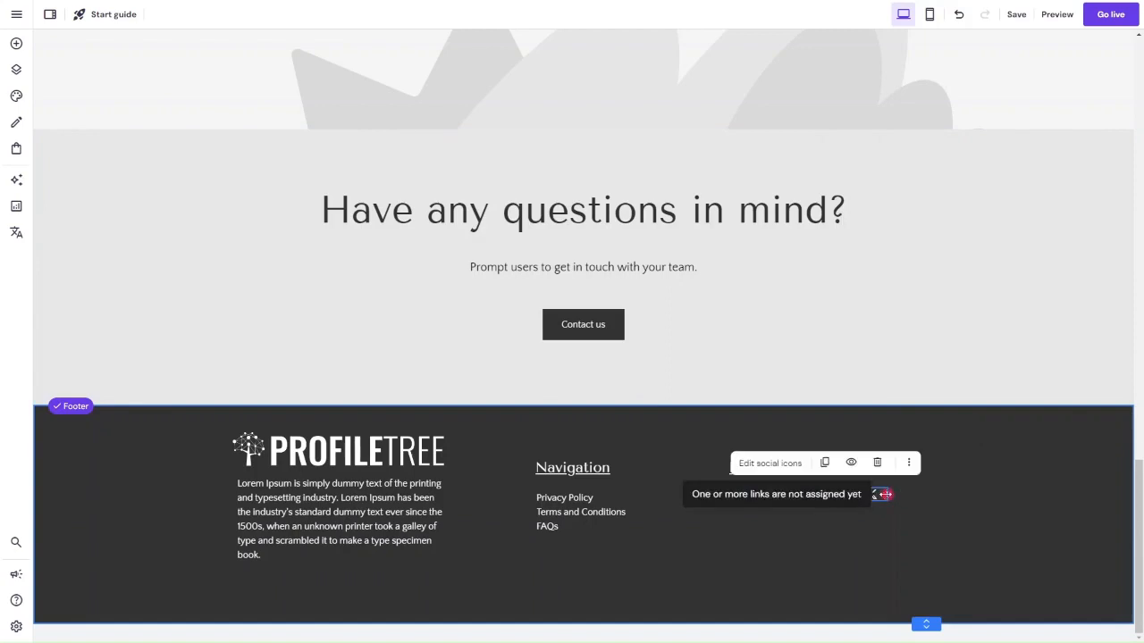
click(792, 466)
click(1090, 577)
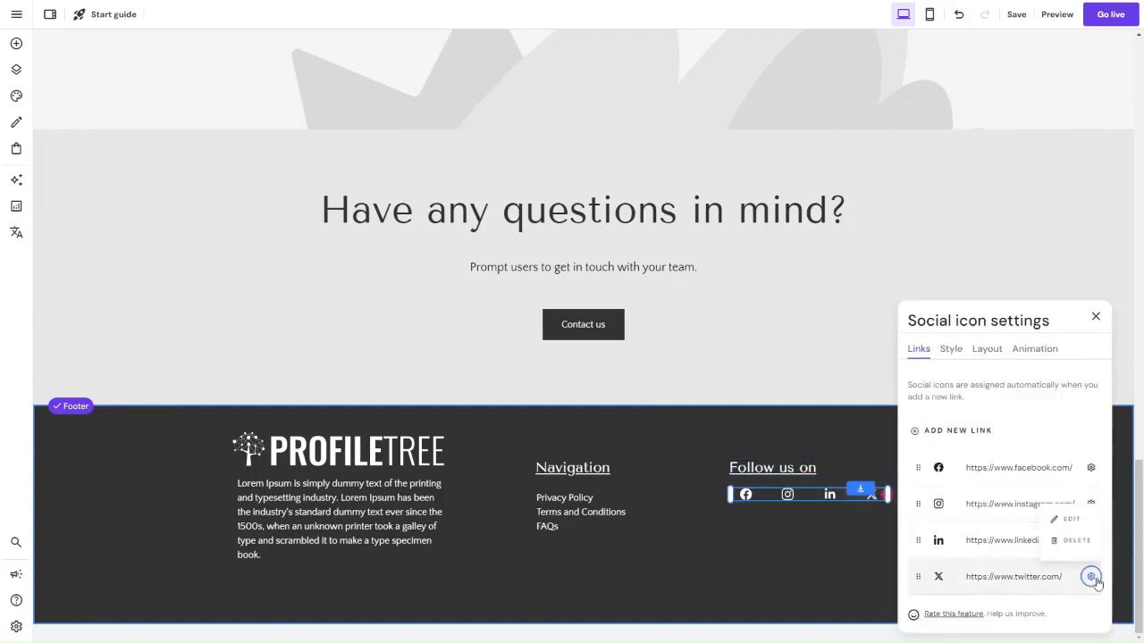
click(1084, 543)
click(878, 524)
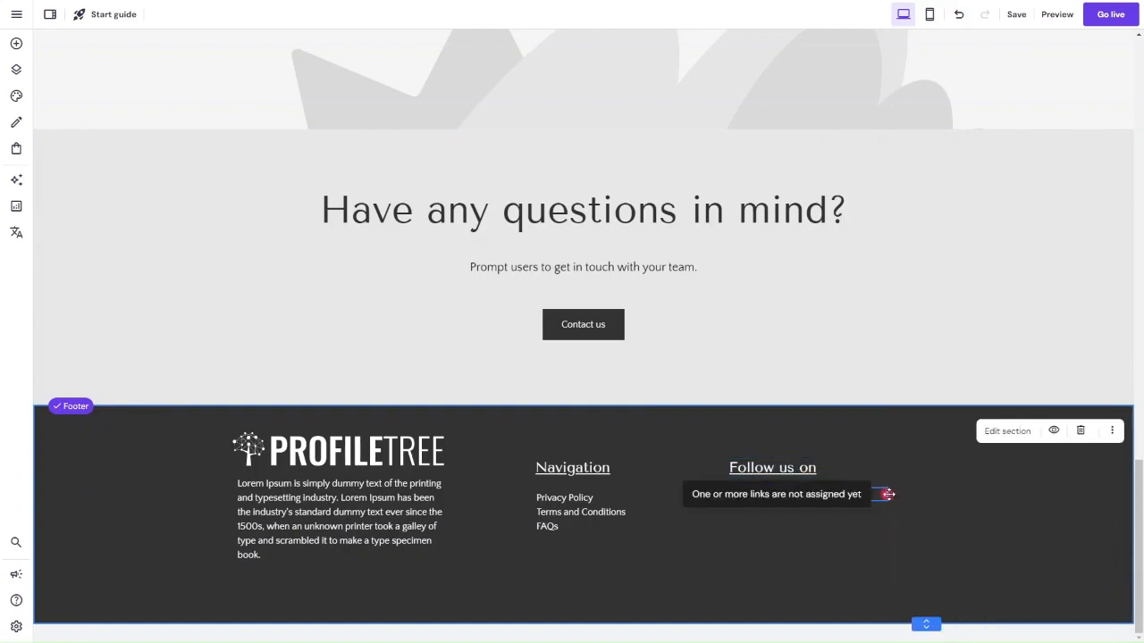
click(884, 494)
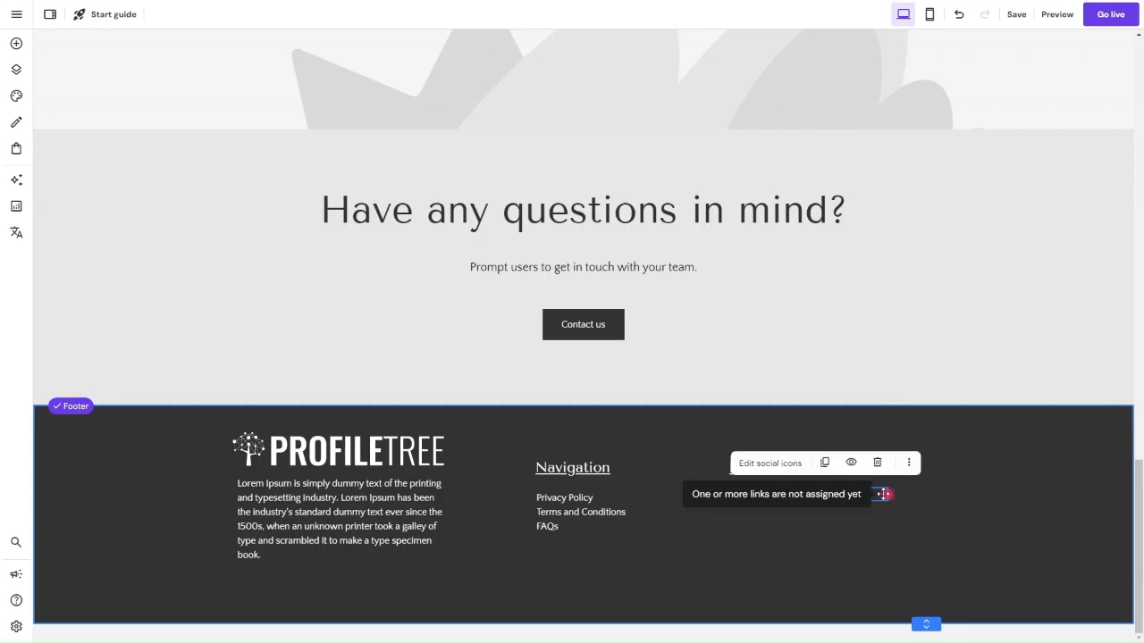
click(771, 463)
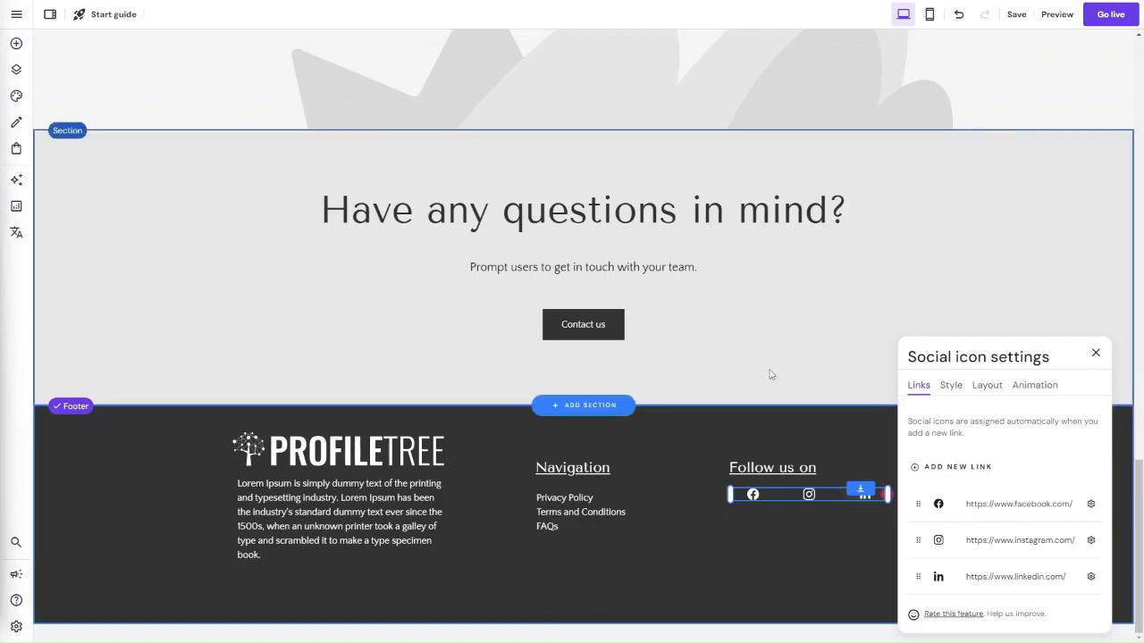
click(1090, 504)
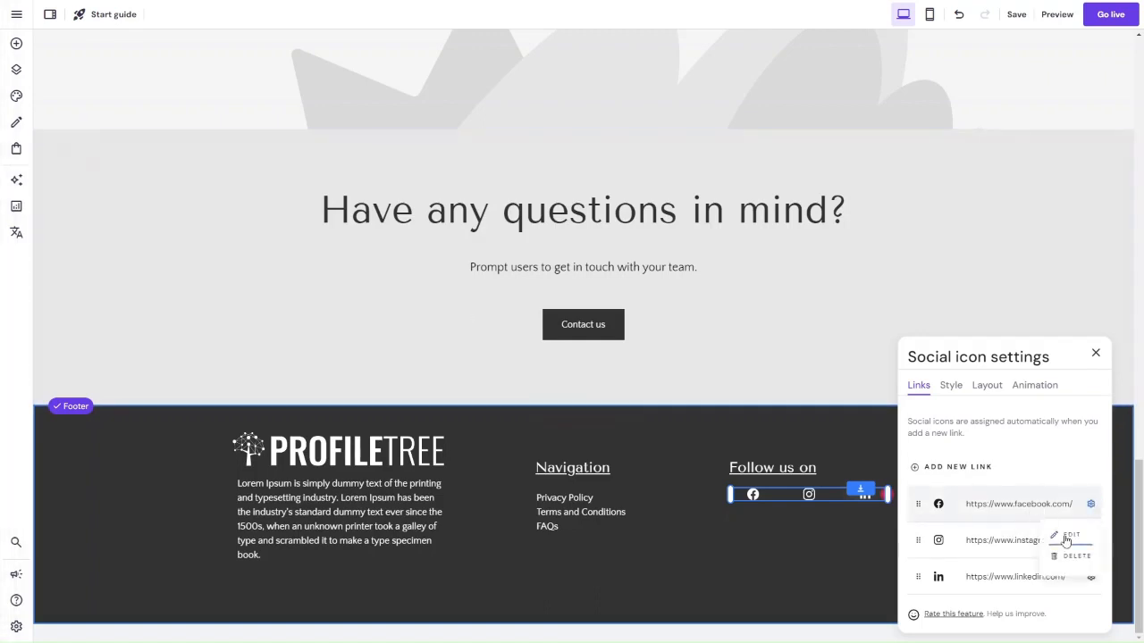
click(1066, 534)
key(ctrl+a)
text(https://www.facebook.com/ProfileTree/)
click(1083, 505)
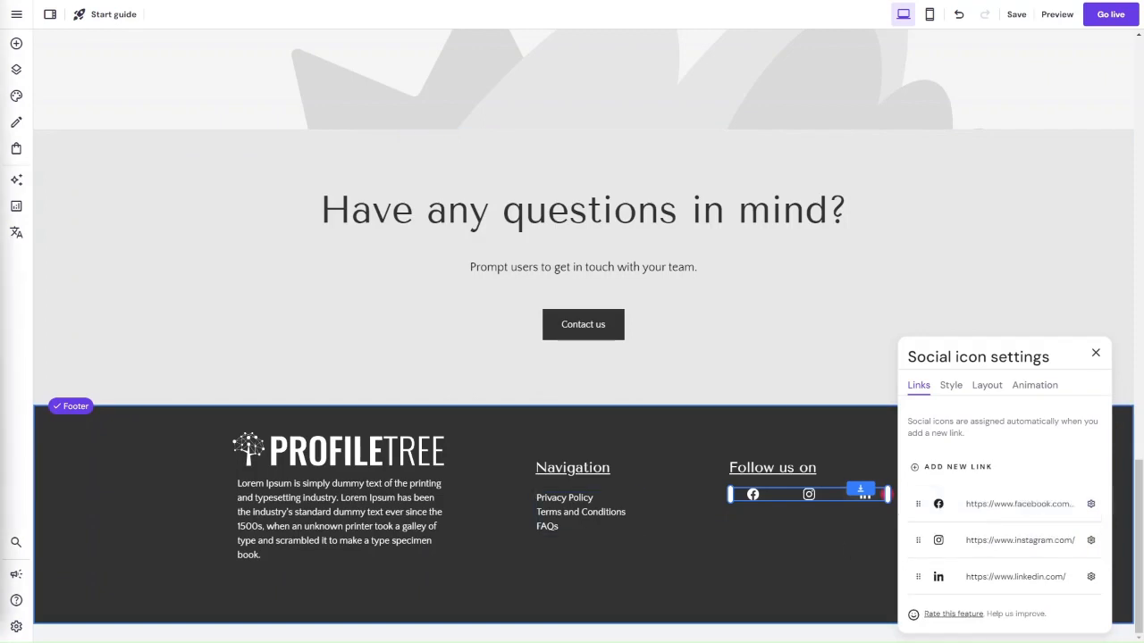
click(1090, 539)
click(1070, 571)
key(ctrl+a)
text(https://www.instagram.com/profiletree/)
click(1083, 541)
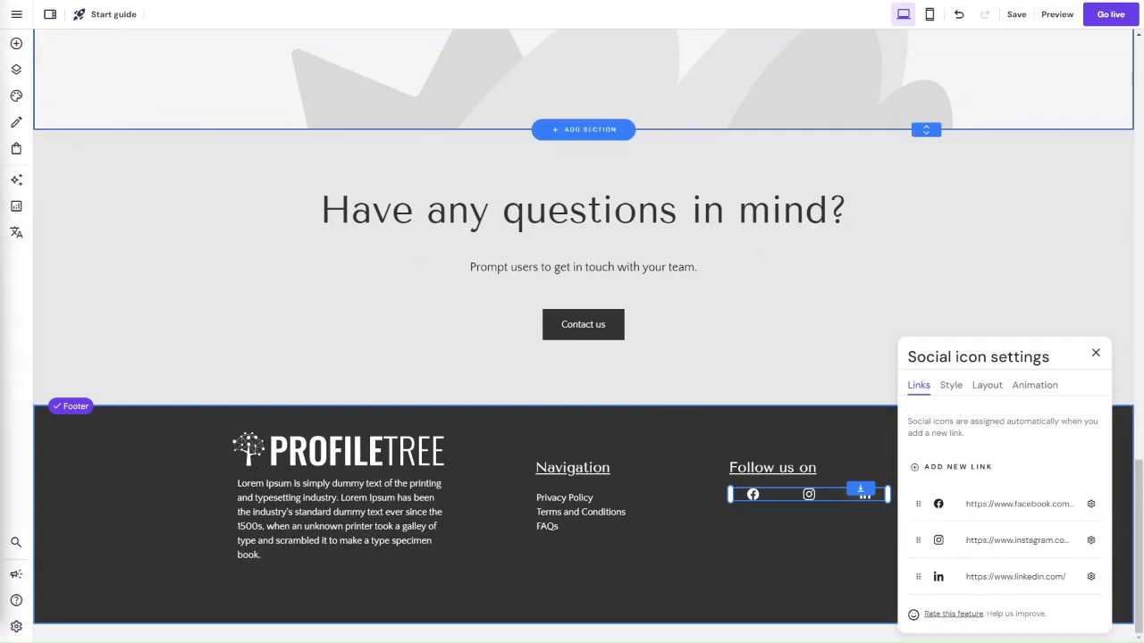
click(1090, 576)
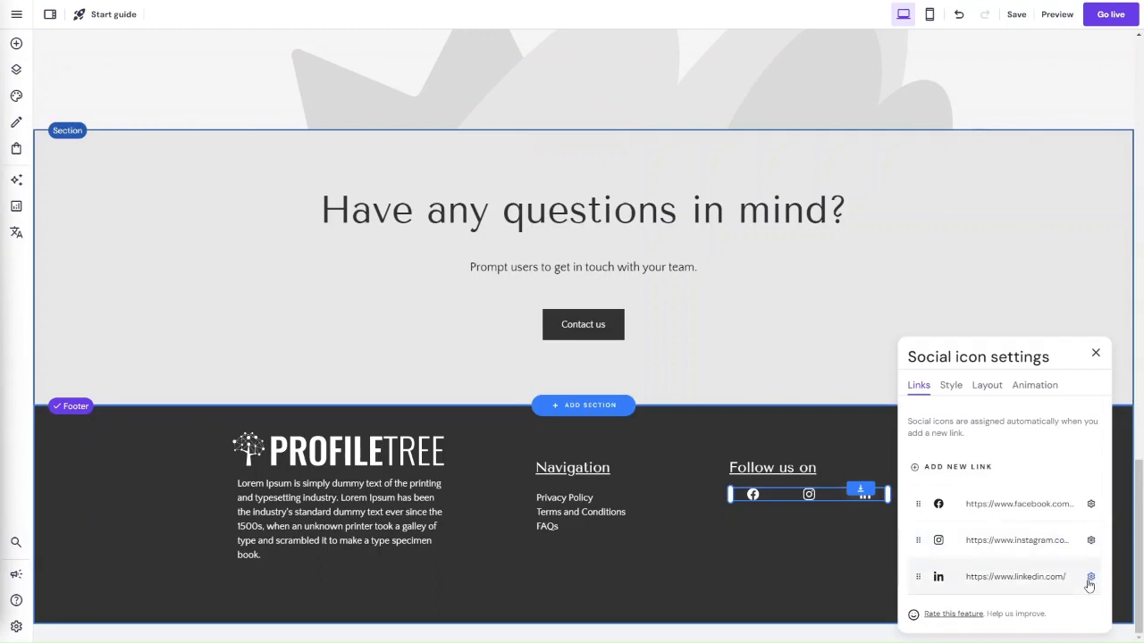
click(1069, 519)
key(ctrl+a)
text(https://www.linkedin.com/company/profiletree)
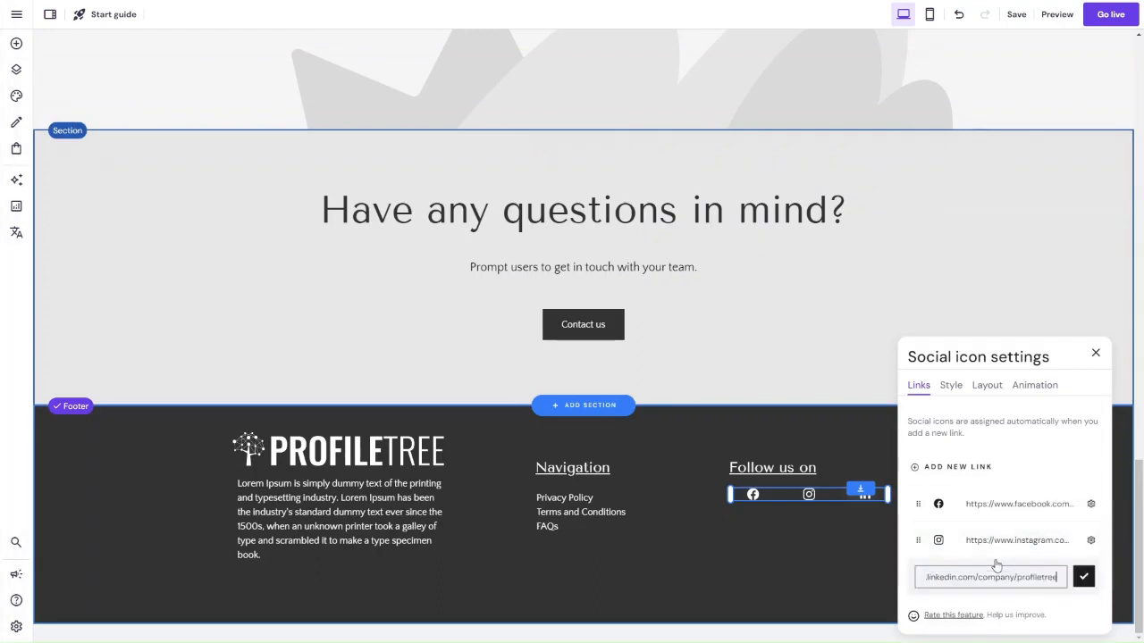
click(1084, 578)
click(965, 468)
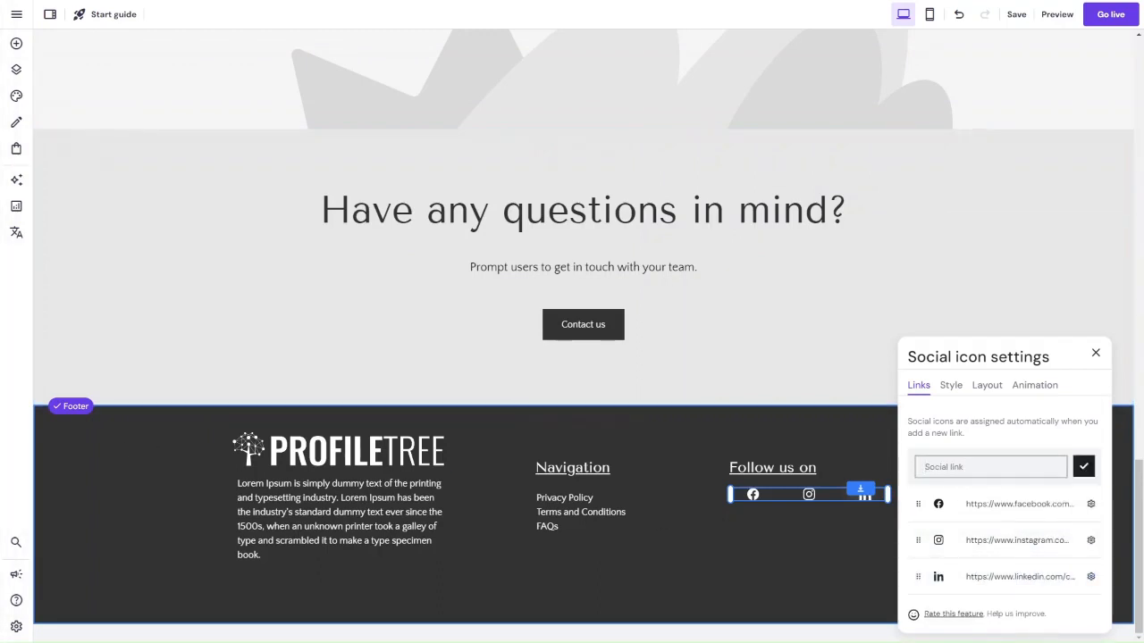
click(16, 69)
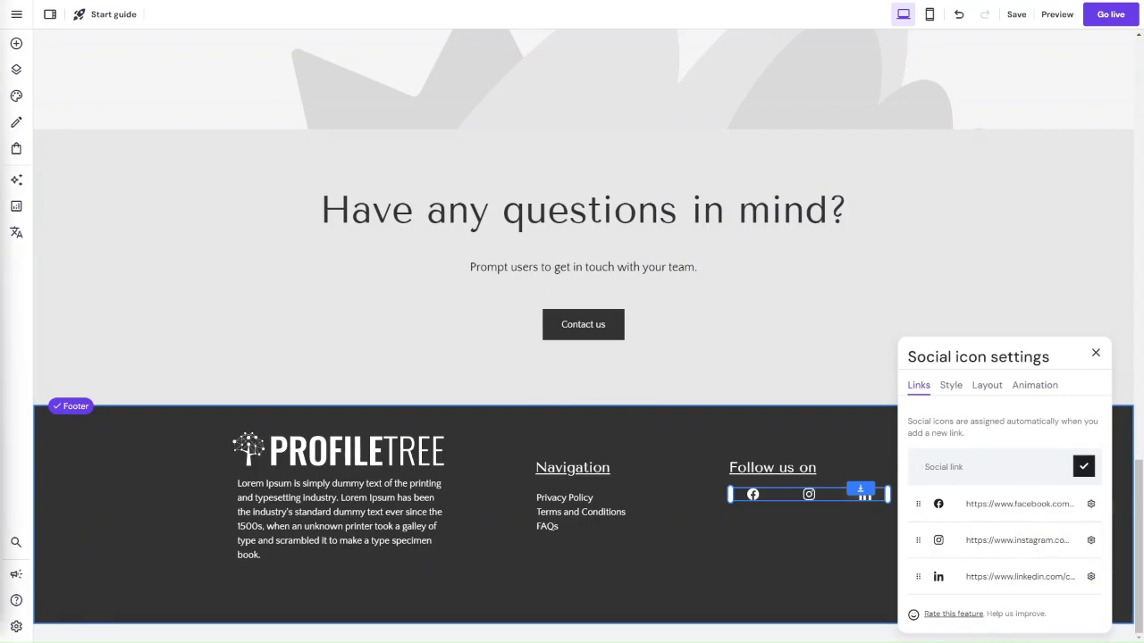
click(1003, 467)
text(https://www.youtube.com/c/Profiletree)
click(1083, 467)
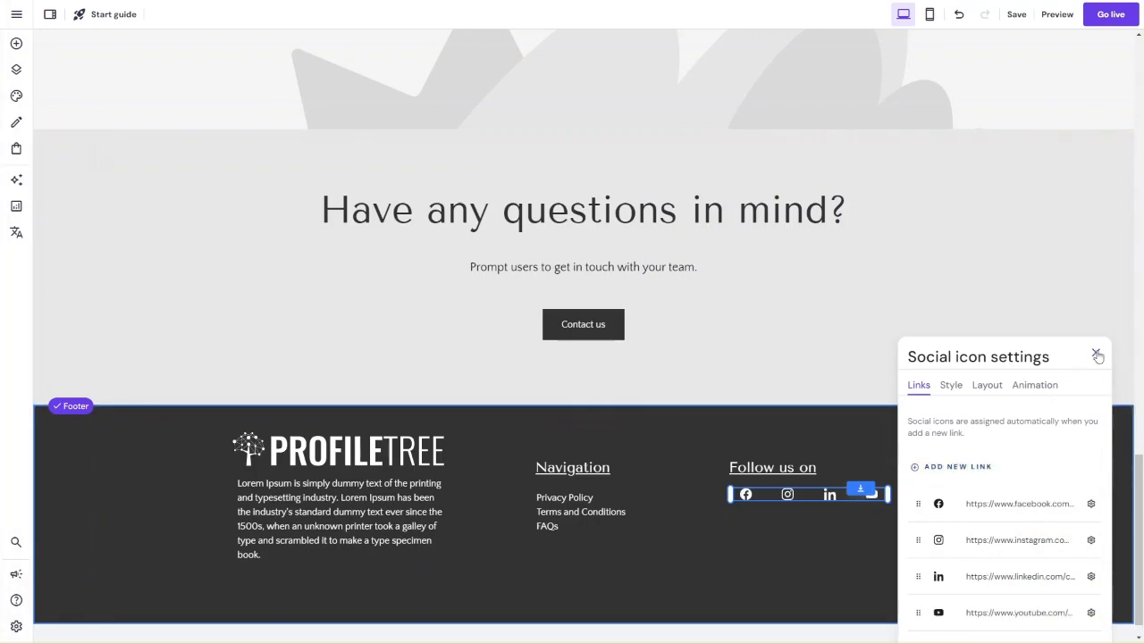
Close the social icon settings and shift the icon row slightly left to align it with the "Follow us on" heading.
click(1096, 353)
click(813, 527)
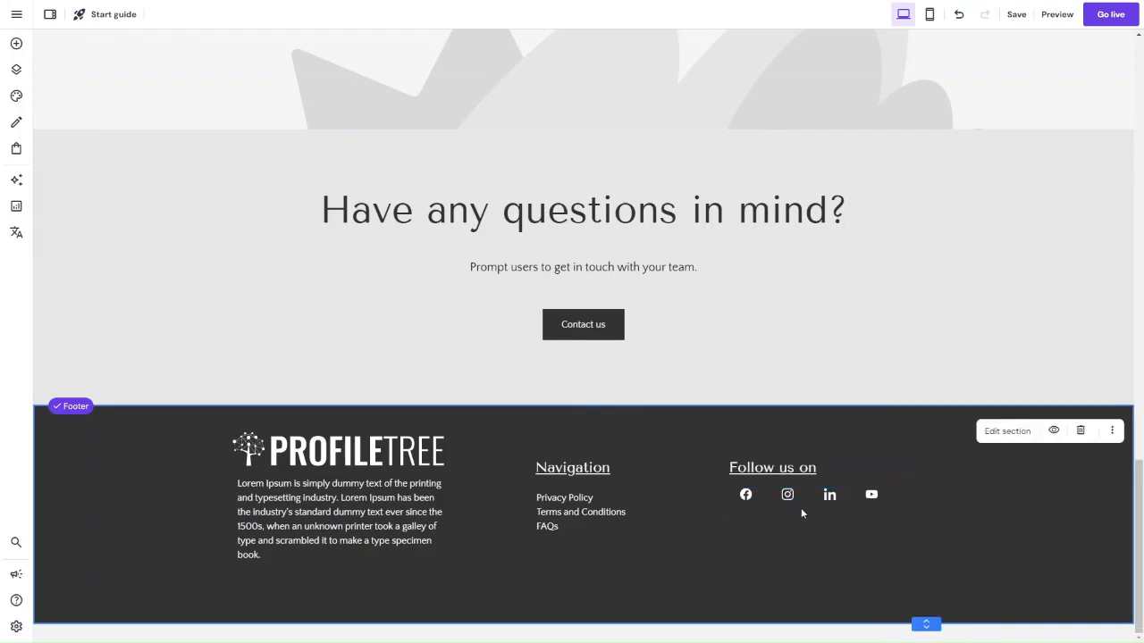
drag(793, 496, 783, 497)
drag(781, 496, 783, 498)
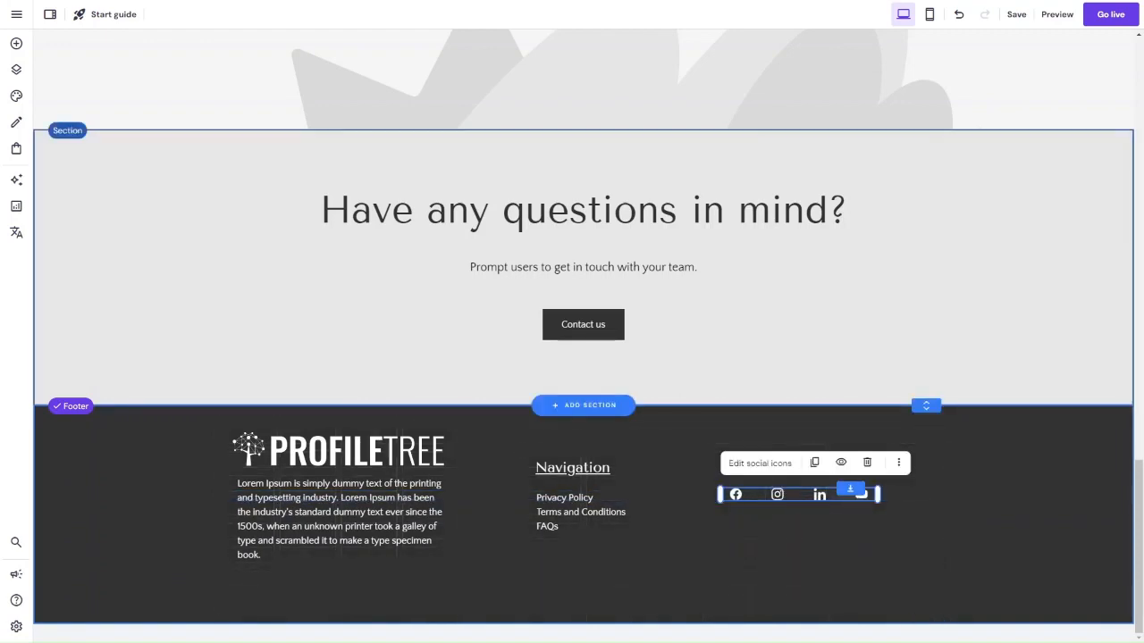
click(786, 358)
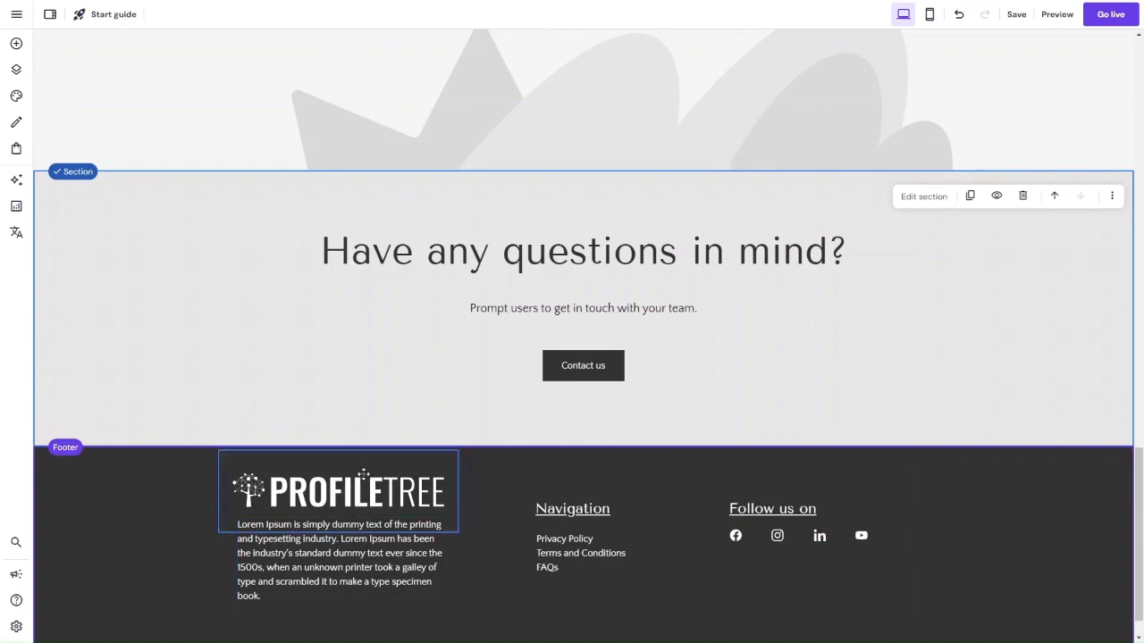
In the mobile layout, move the social icons up directly beneath "Follow us on" and shorten the footer to fit.
click(930, 14)
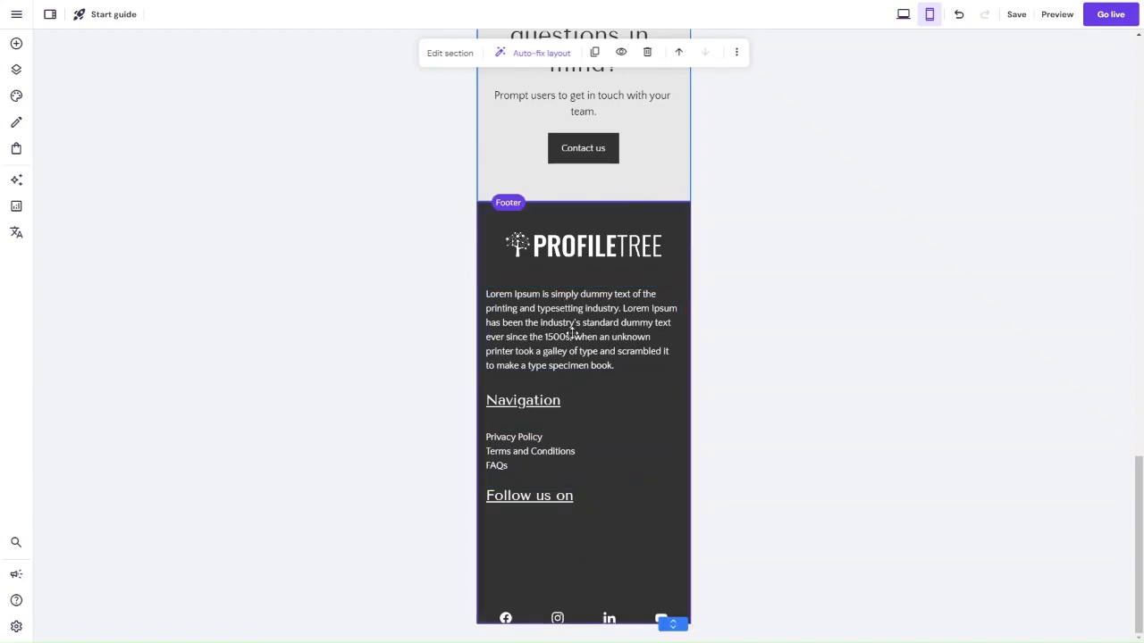
drag(560, 618, 550, 533)
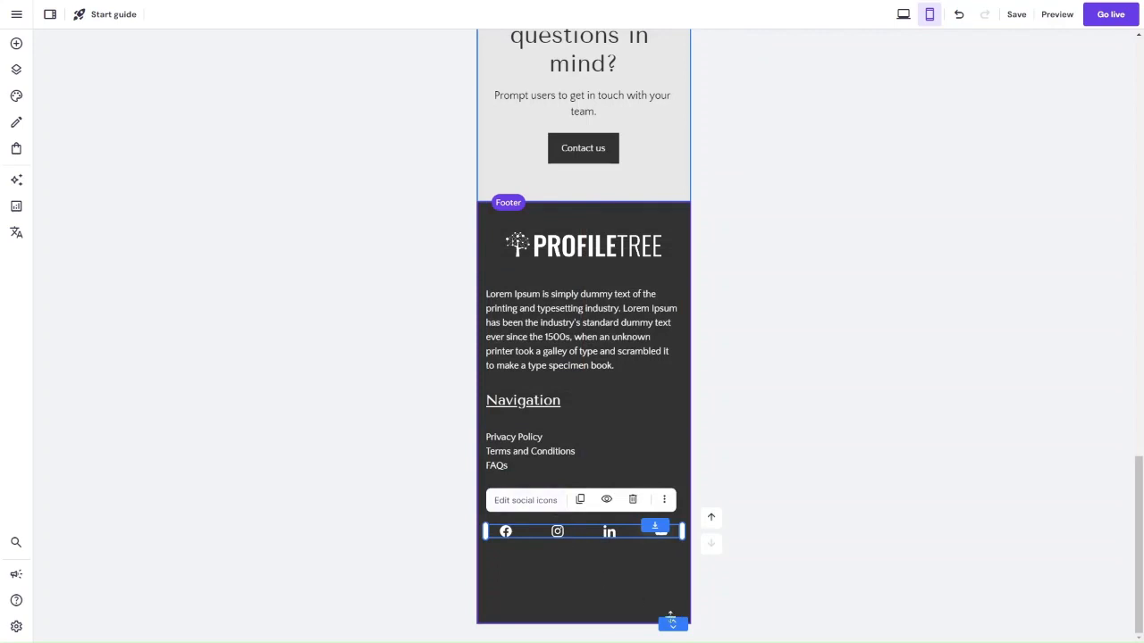
drag(672, 624, 665, 572)
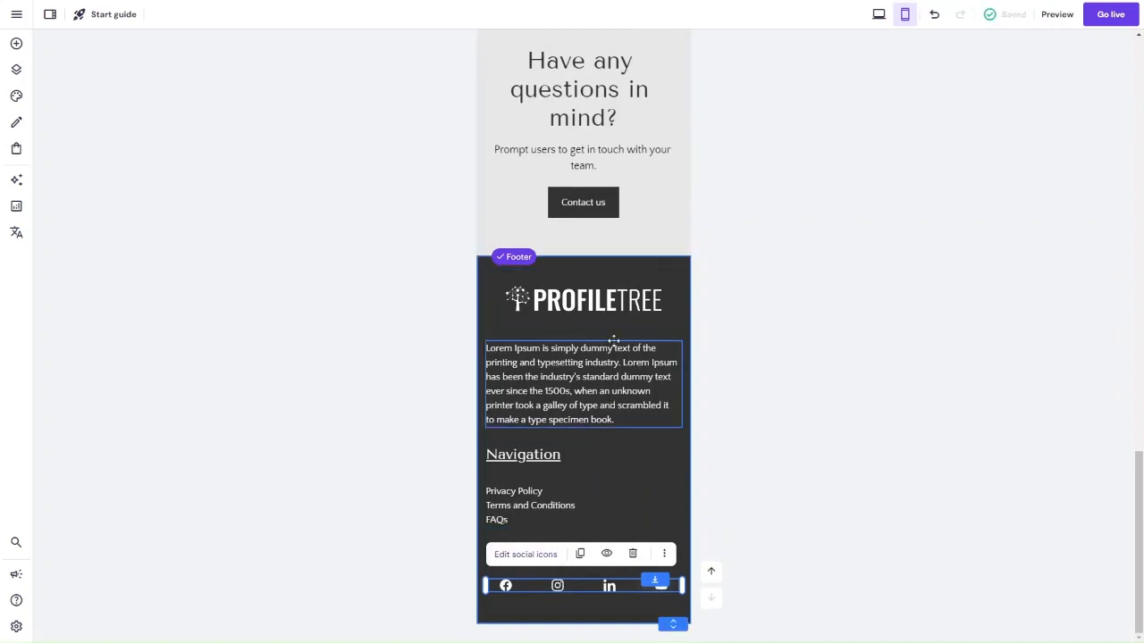
In the desktop layout, add a text element low in the footer and format it as white Heading 6.
click(879, 15)
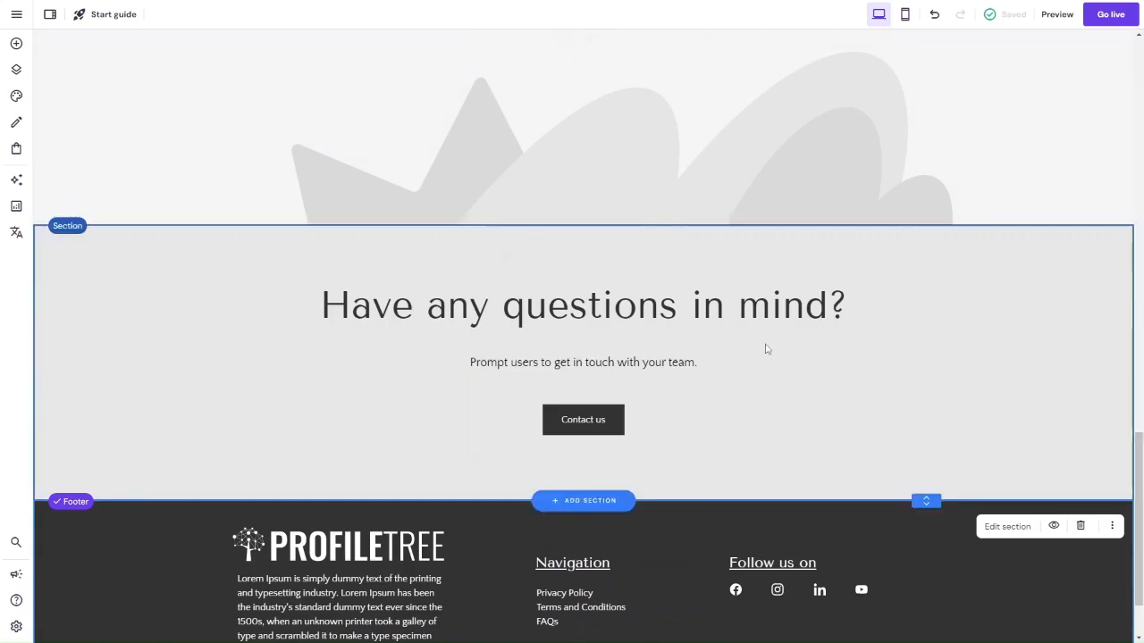
scroll(766, 348, down, 1)
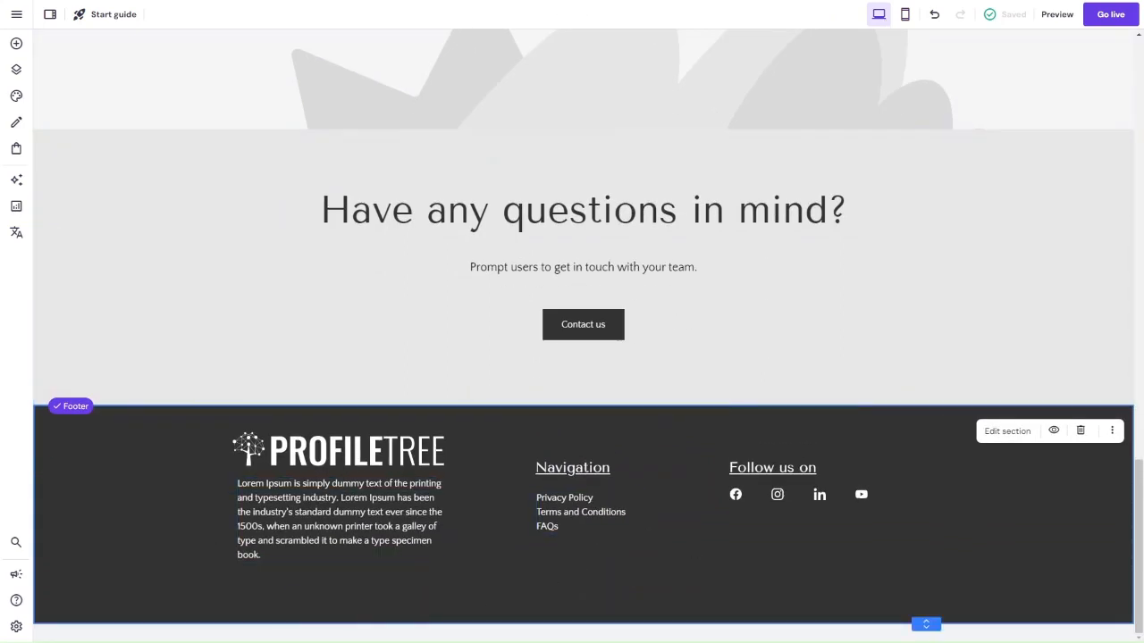
click(16, 42)
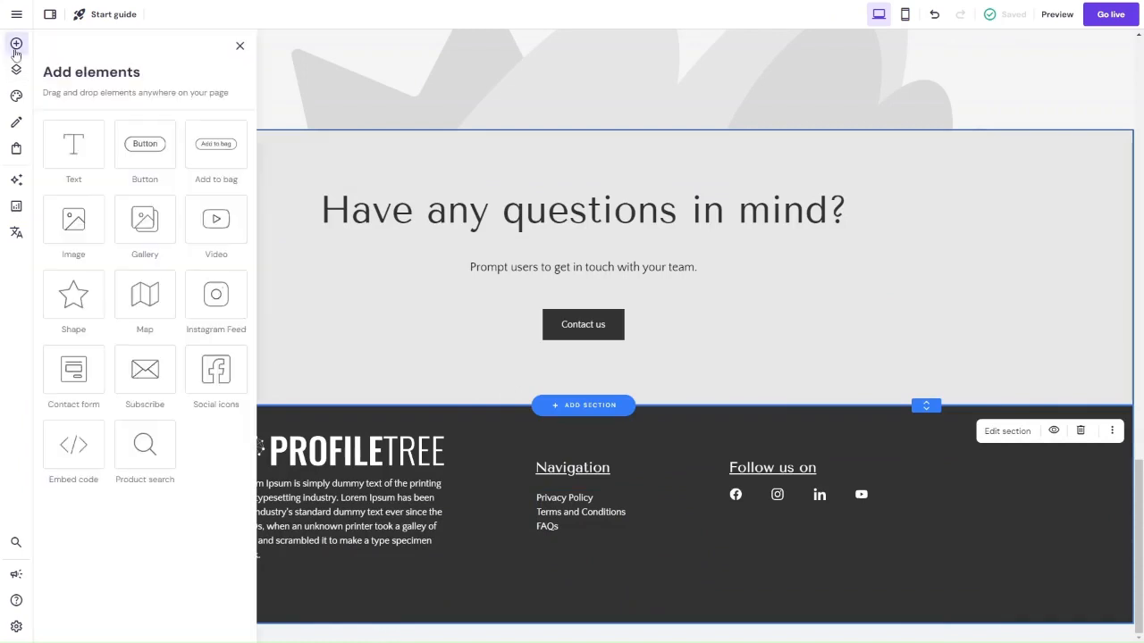
drag(75, 154, 356, 606)
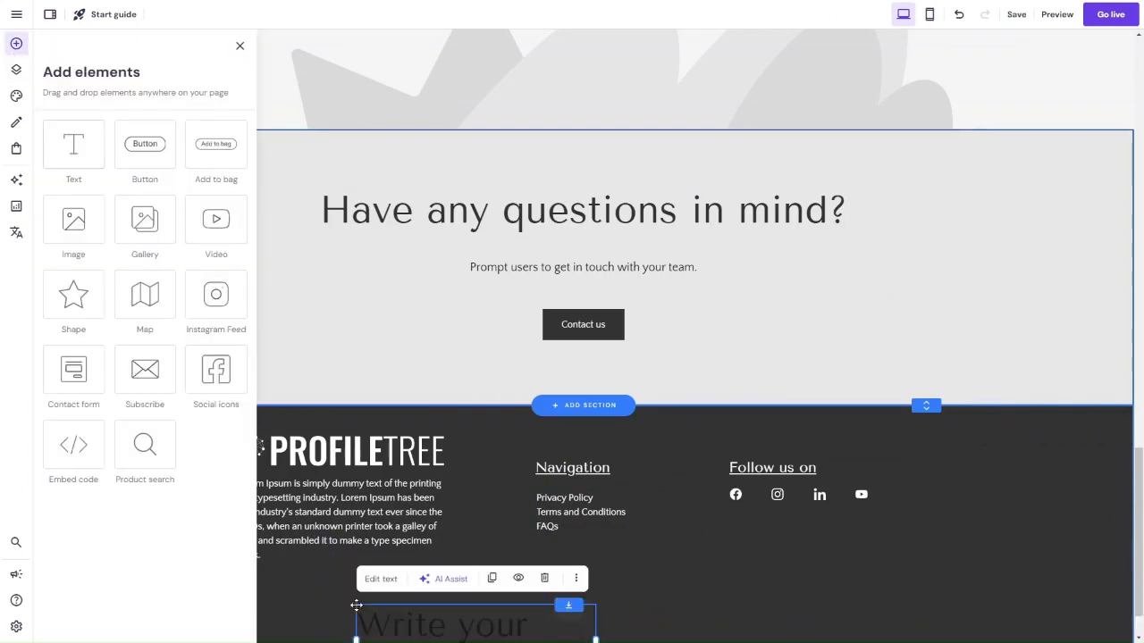
click(380, 518)
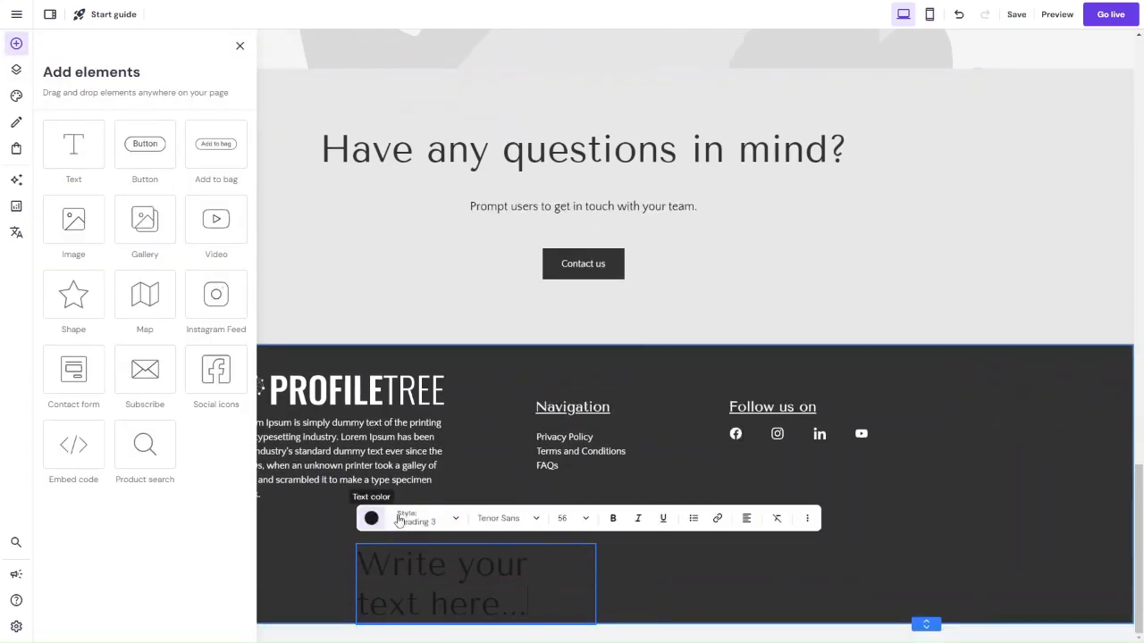
right_click(411, 513)
click(420, 518)
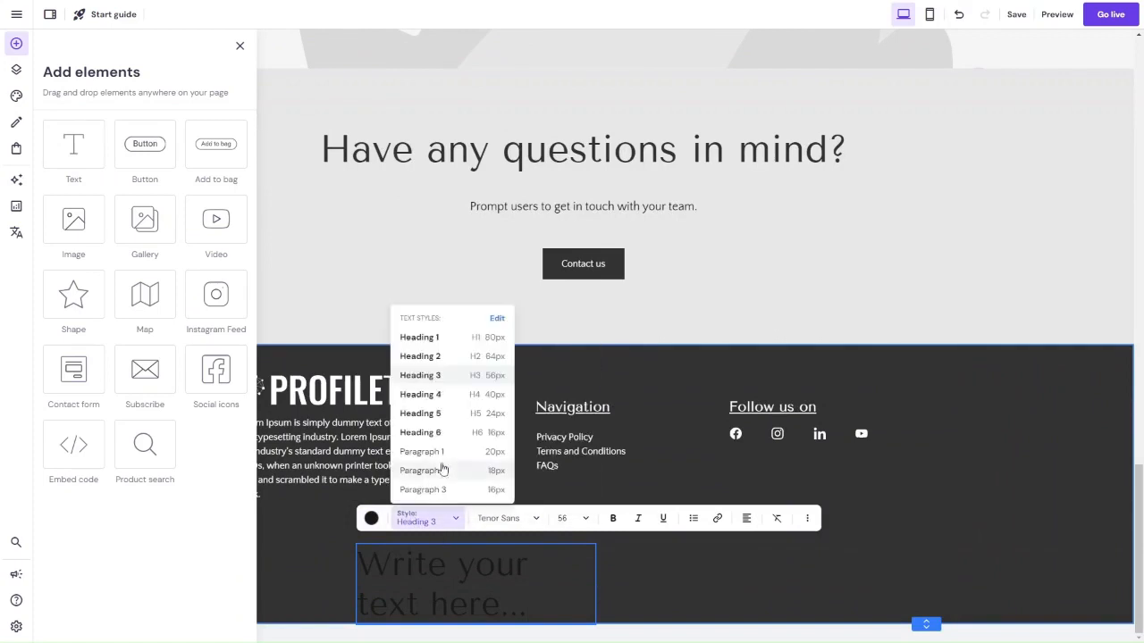
click(444, 432)
click(371, 518)
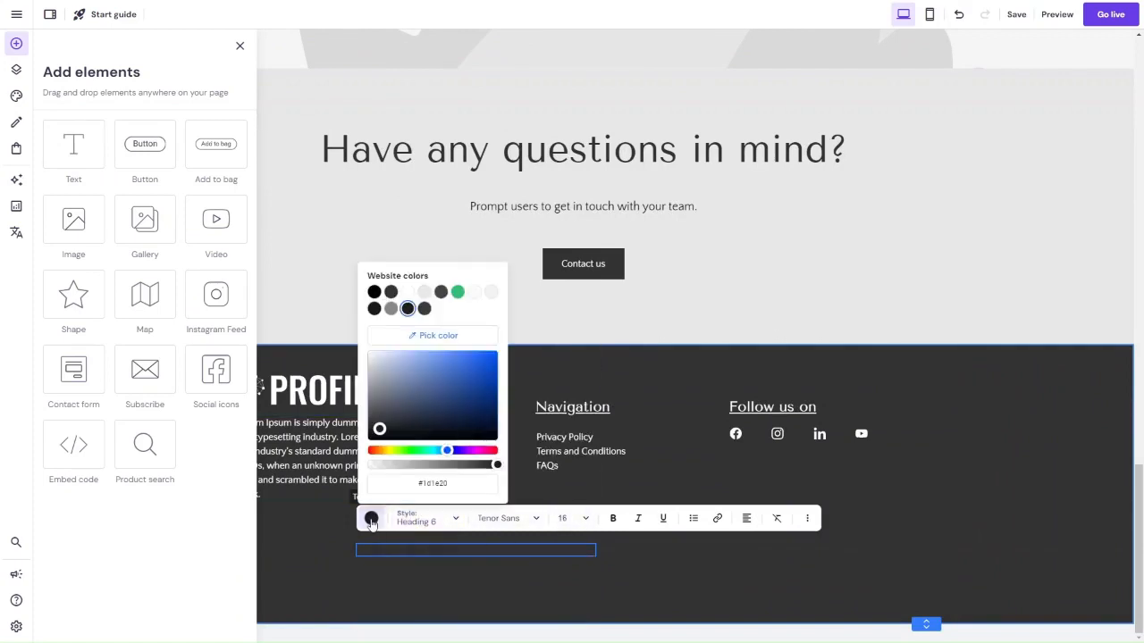
click(409, 292)
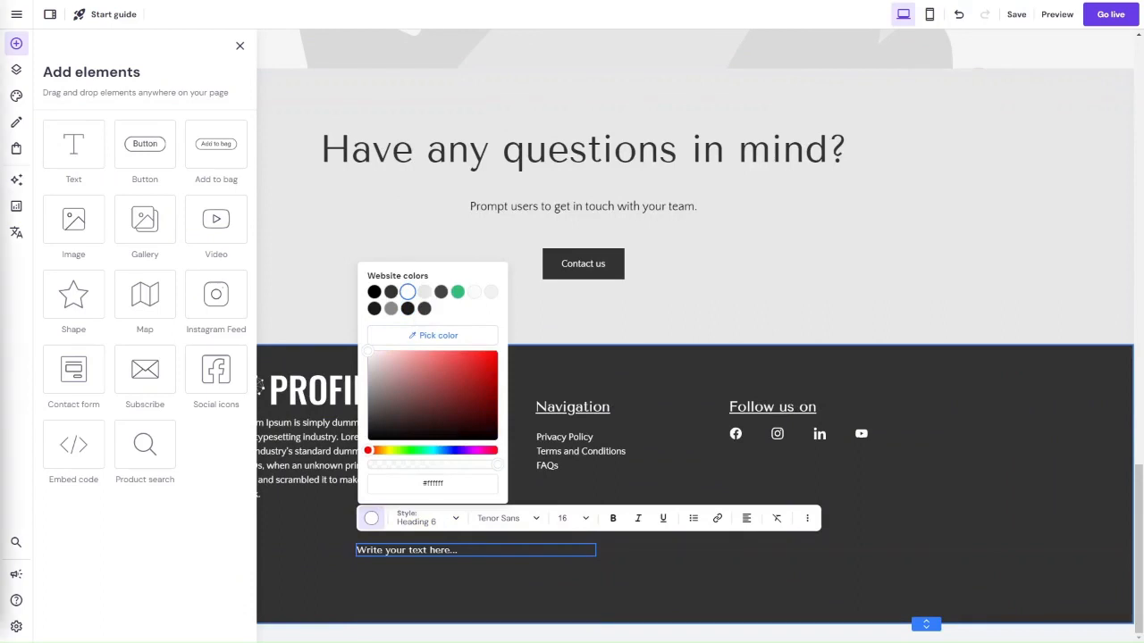
Replace the new element's placeholder text with "© 2023 Web Design And Digital Marketing Limited. All Rights Reserved".
triple_click(439, 549)
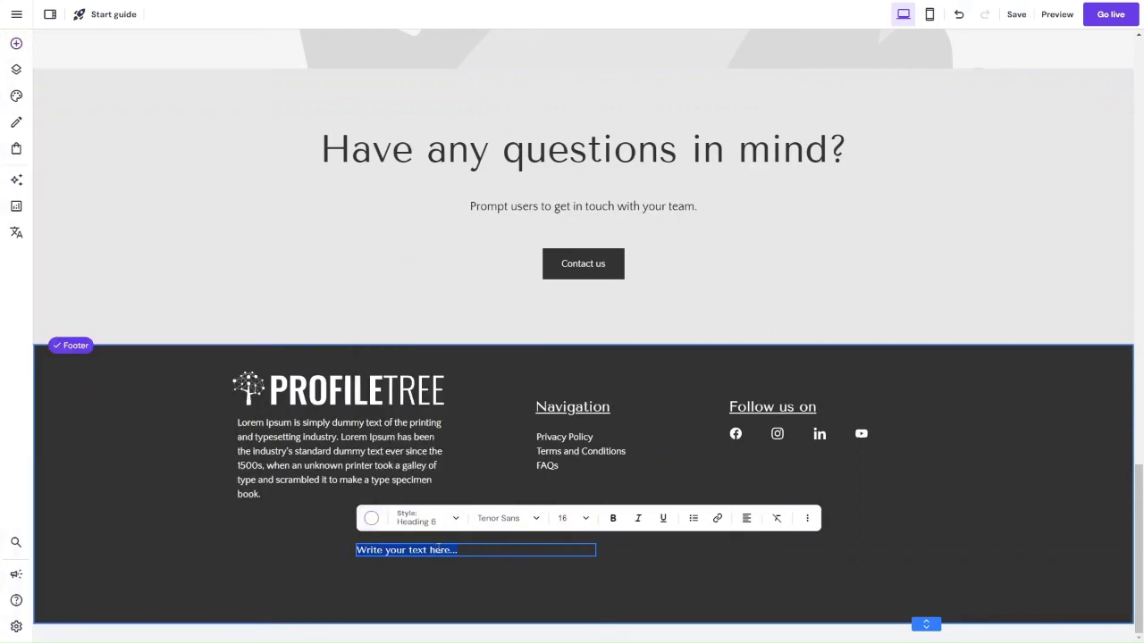
text(© 2023 Web Design And Digital Marketing Limited. All Rights Reserved)
key(Escape)
Widen the copyright text to fit one line, left-align it beneath the footer description, and reduce the footer's height.
drag(595, 555, 949, 550)
drag(767, 553, 625, 536)
click(712, 539)
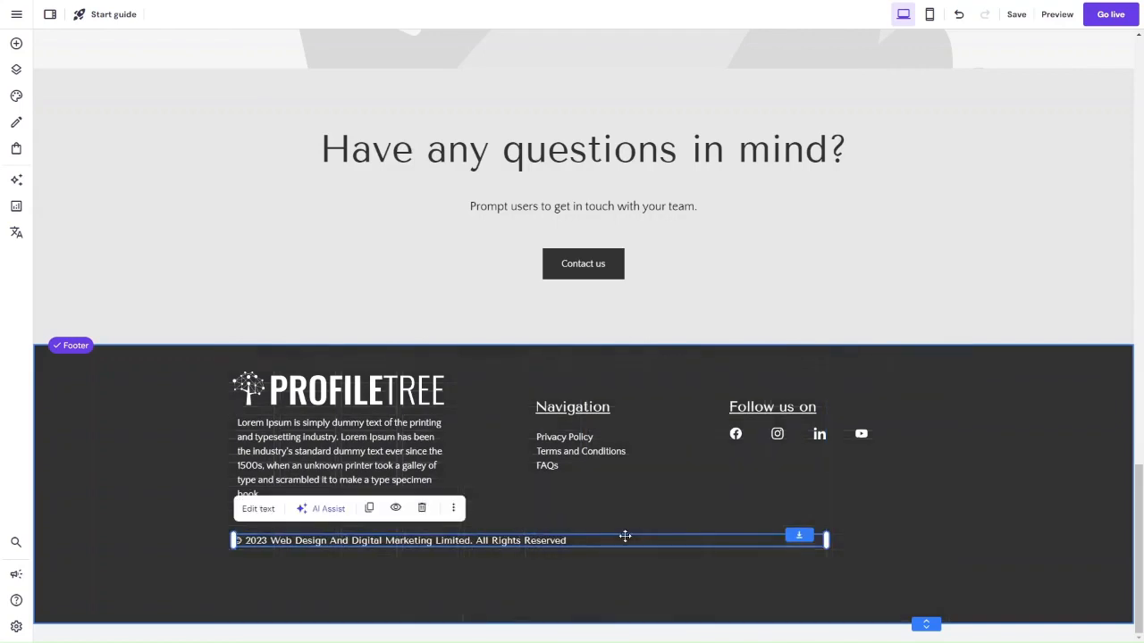
drag(925, 624, 914, 576)
In the mobile layout, extend the footer downward and move the copyright text slightly lower, away from the social icons.
click(929, 15)
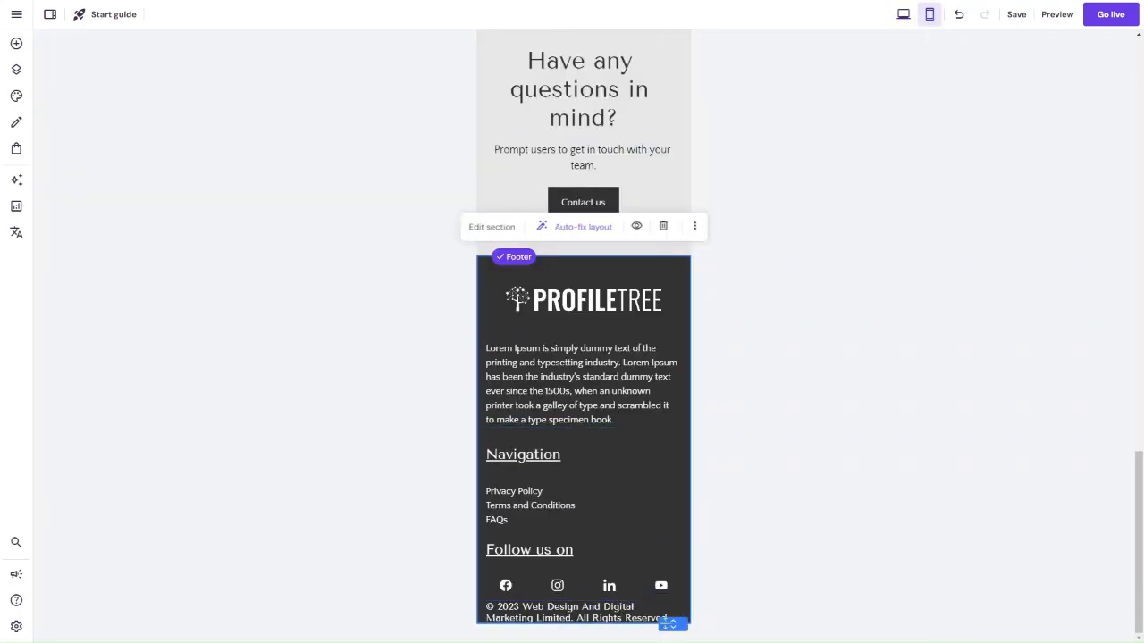
drag(671, 628, 671, 639)
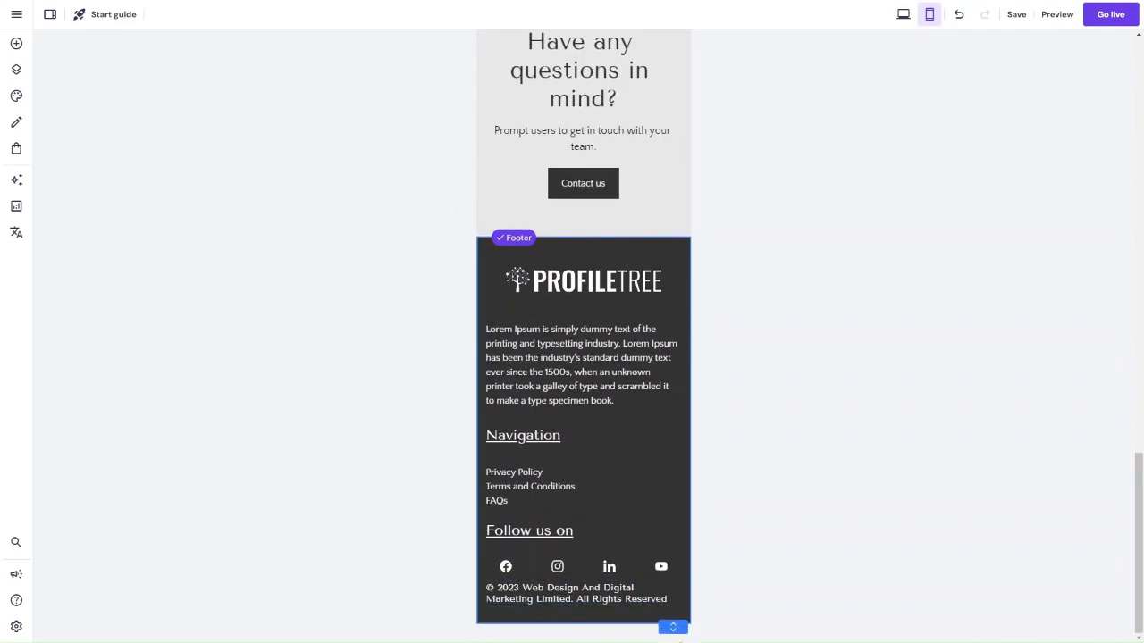
click(624, 601)
drag(624, 601, 624, 604)
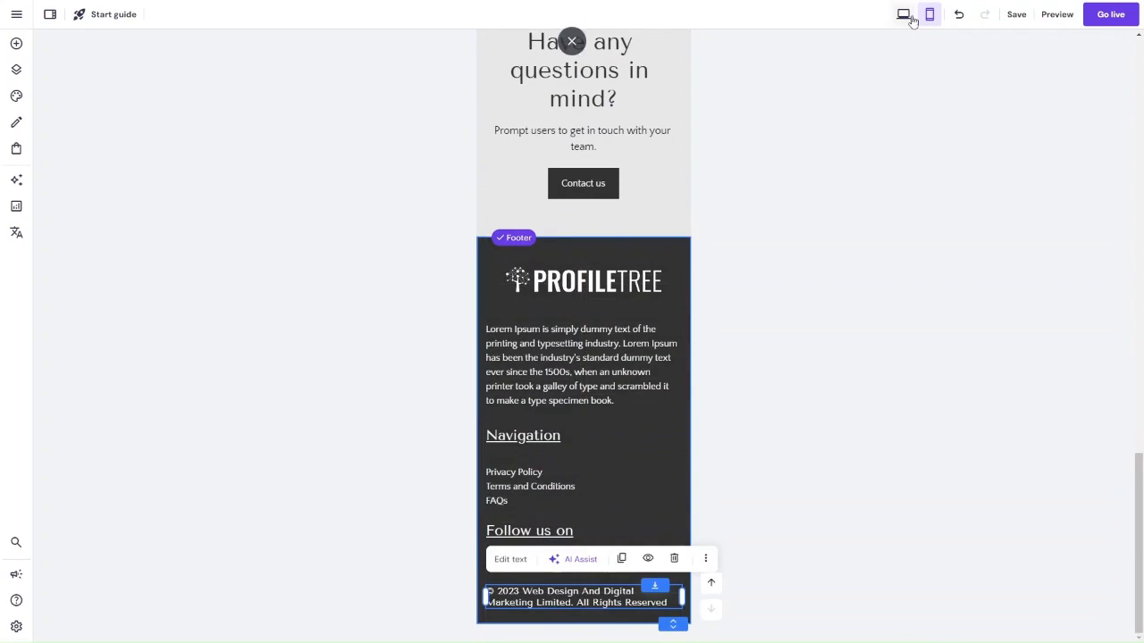
Review the footer in the desktop layout on the About page, then follow the header logo to check it on the home page.
click(903, 15)
scroll(293, 424, up, 17)
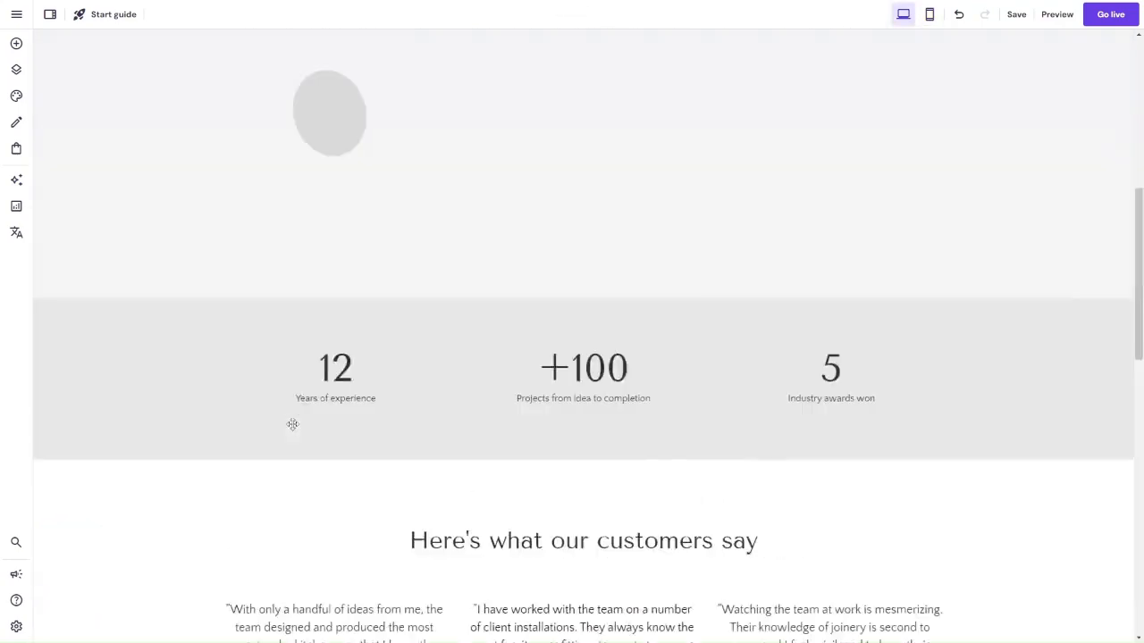
scroll(293, 424, down, 17)
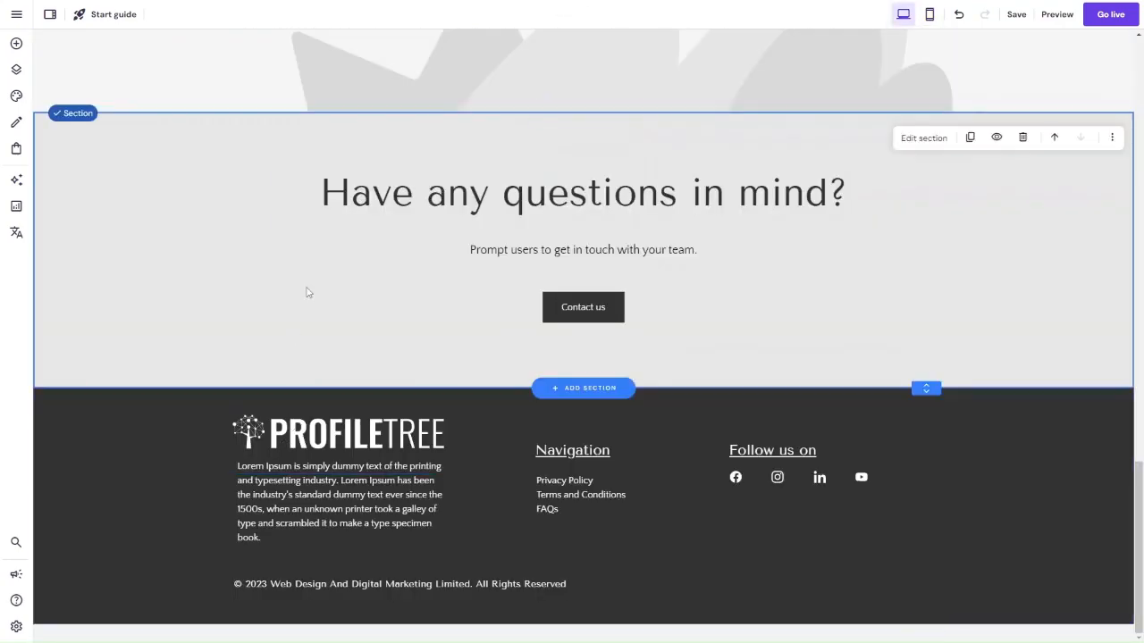
scroll(306, 291, up, 17)
click(360, 57)
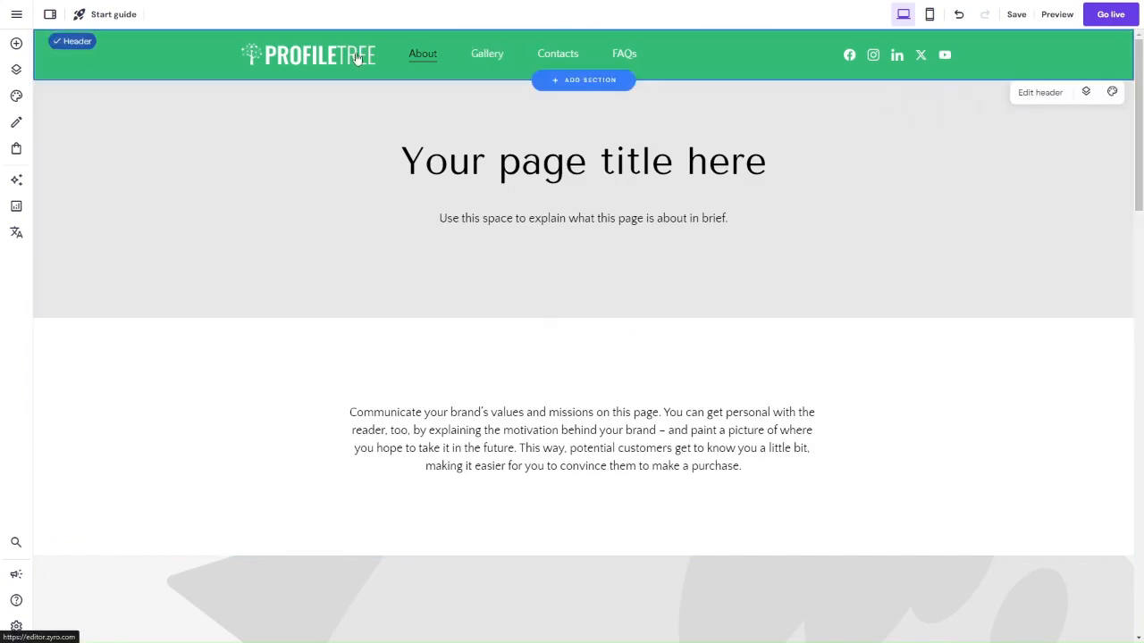
scroll(401, 219, down, 11)
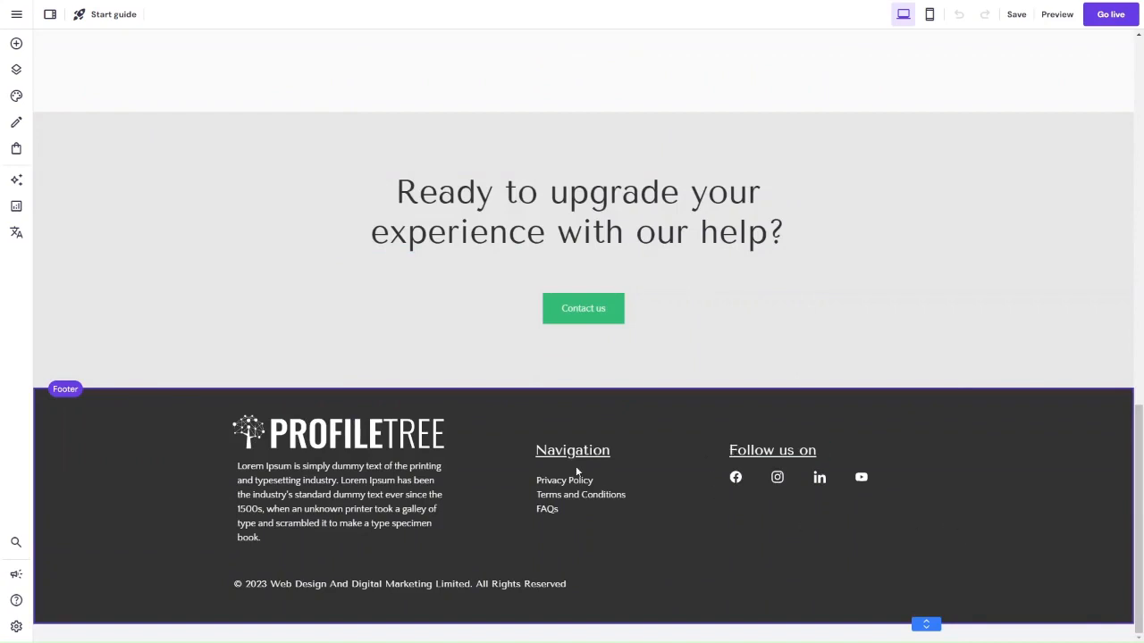
scroll(259, 373, up, 5)
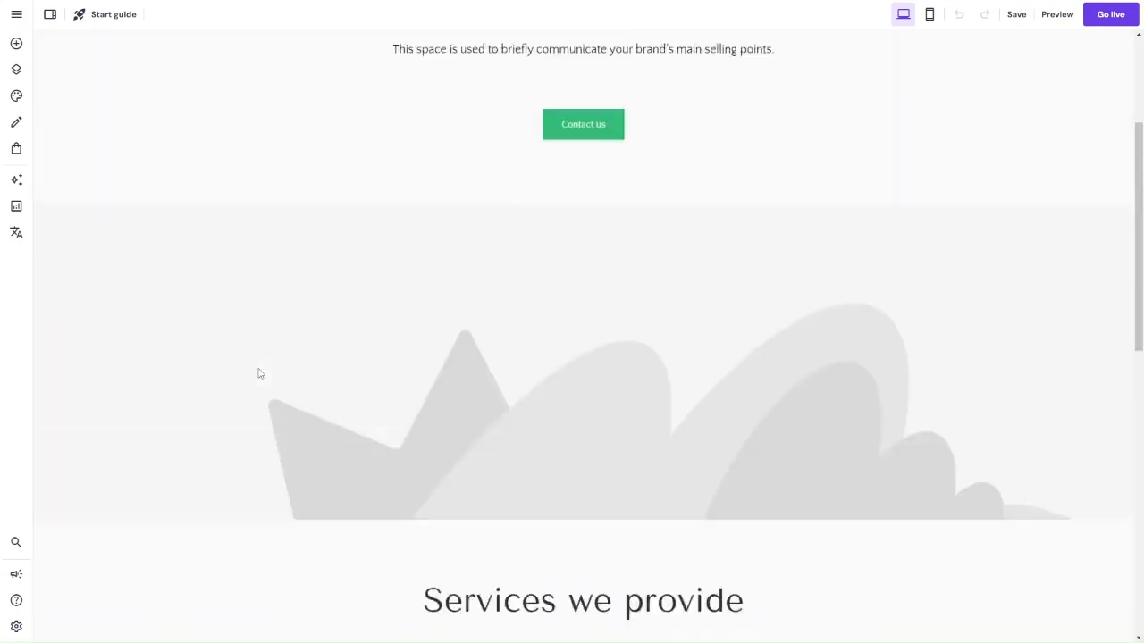
scroll(259, 373, up, 3)
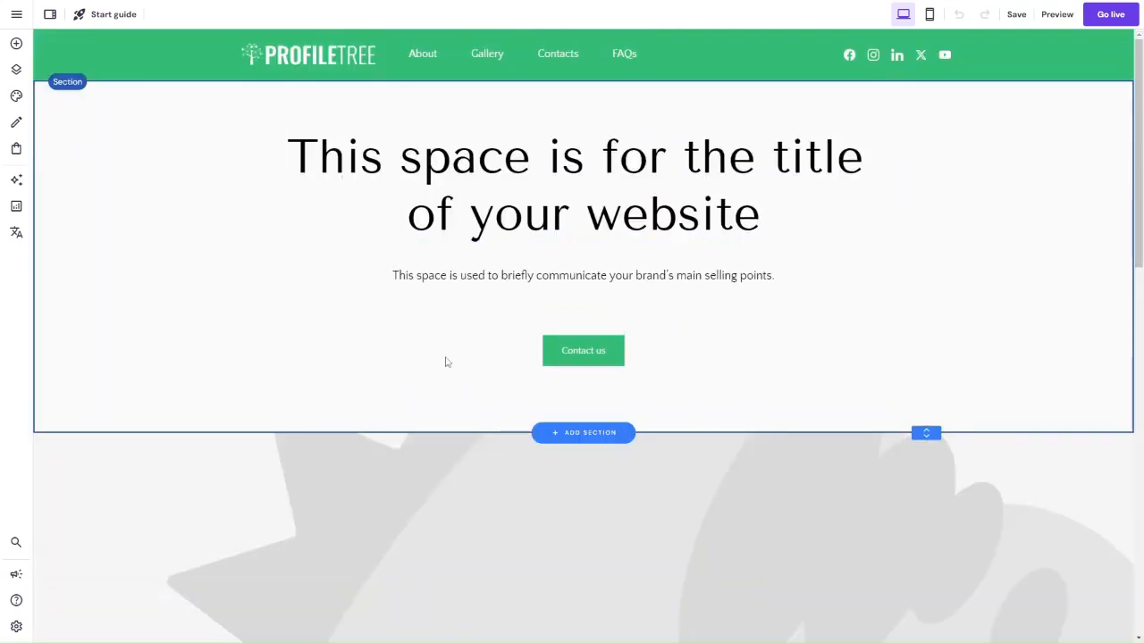
scroll(447, 362, down, 10)
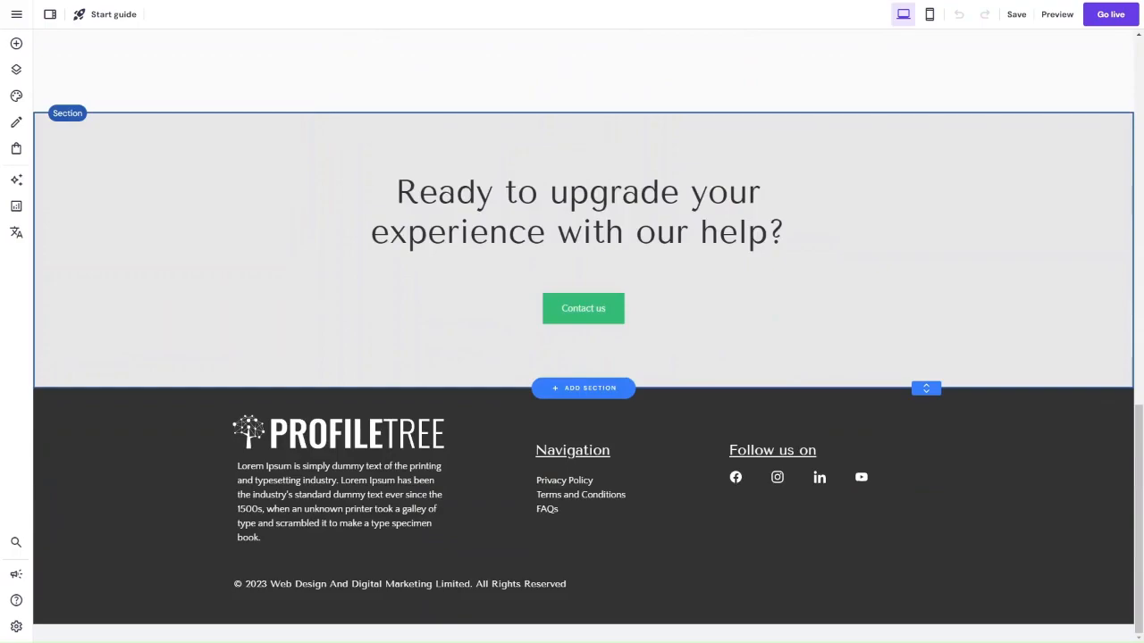